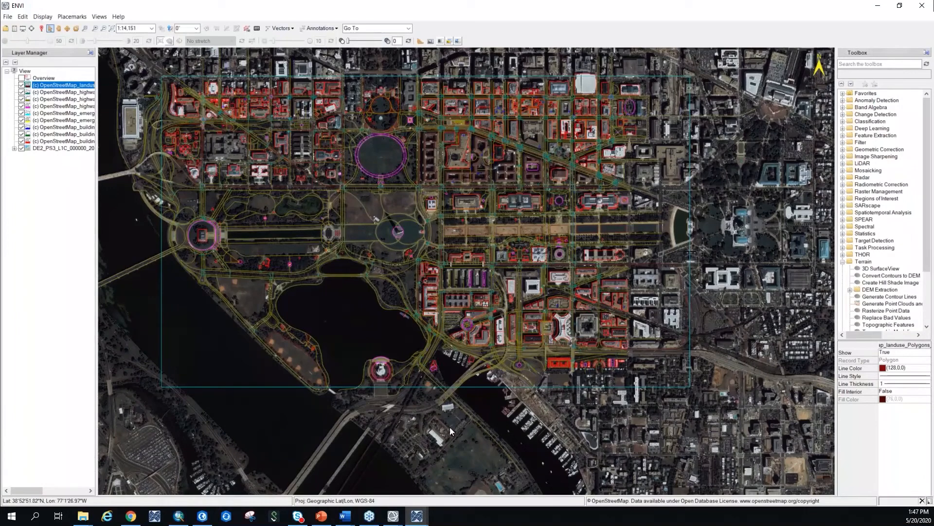
- View the Portal for ArcGIS home page in Chrome and the MyProject map in ArcGIS Pro, returning to ENVI after each
{"action": "mouse_move", "coordinate": [129, 519]}
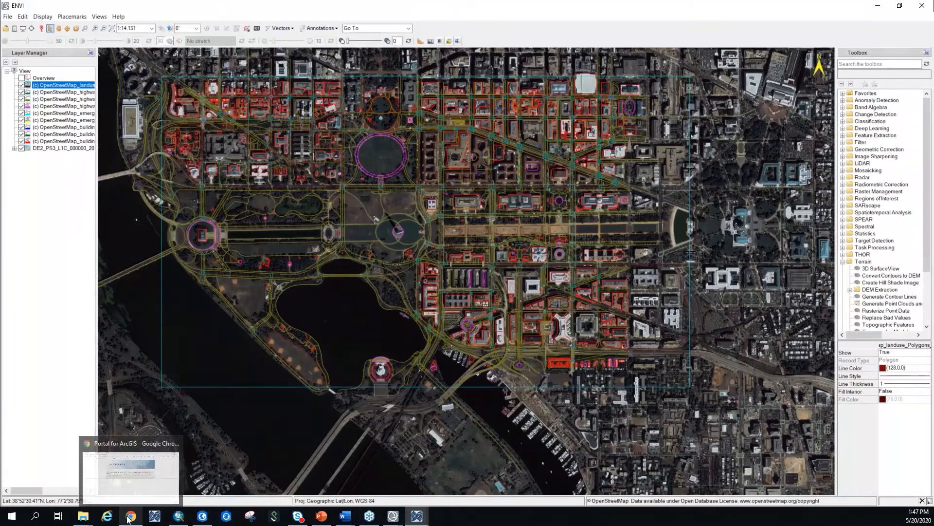
{"action": "left_click", "coordinate": [130, 474]}
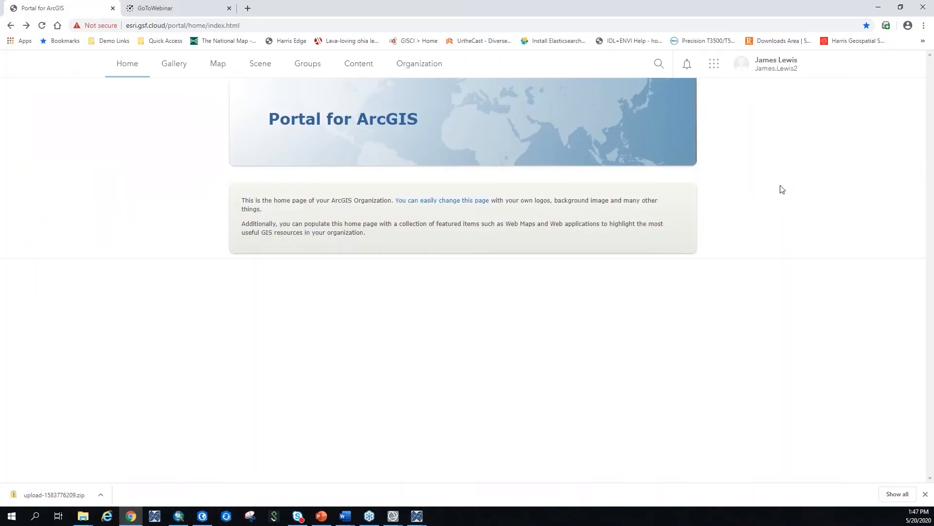
{"action": "left_click", "coordinate": [879, 9]}
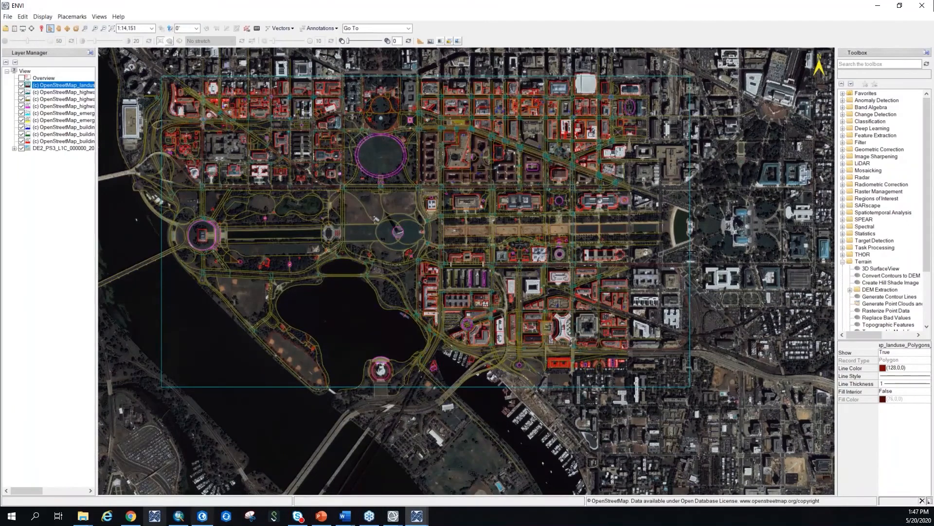
{"action": "mouse_move", "coordinate": [210, 520]}
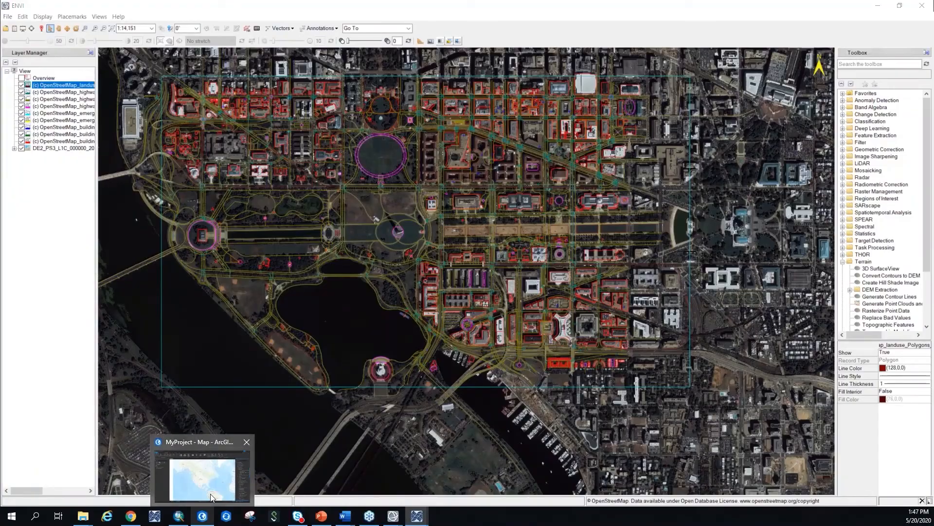
{"action": "left_click", "coordinate": [212, 497]}
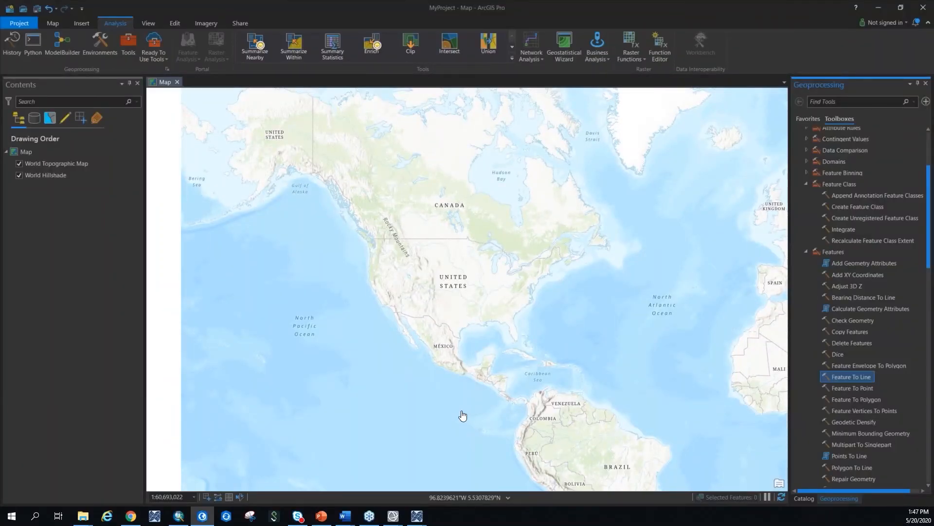
{"action": "left_click", "coordinate": [880, 9]}
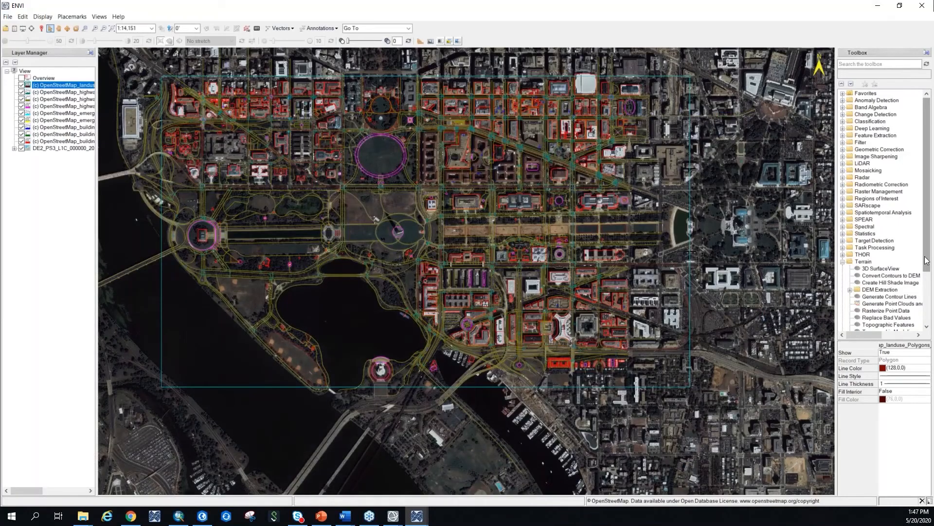
- Open the Export Vector To ArcGIS Portal extension and view the OpenStreetMap shapefiles offered as input vector, without selecting one
{"action": "left_click_drag", "start_coordinate": [927, 265], "coordinate": [925, 313]}
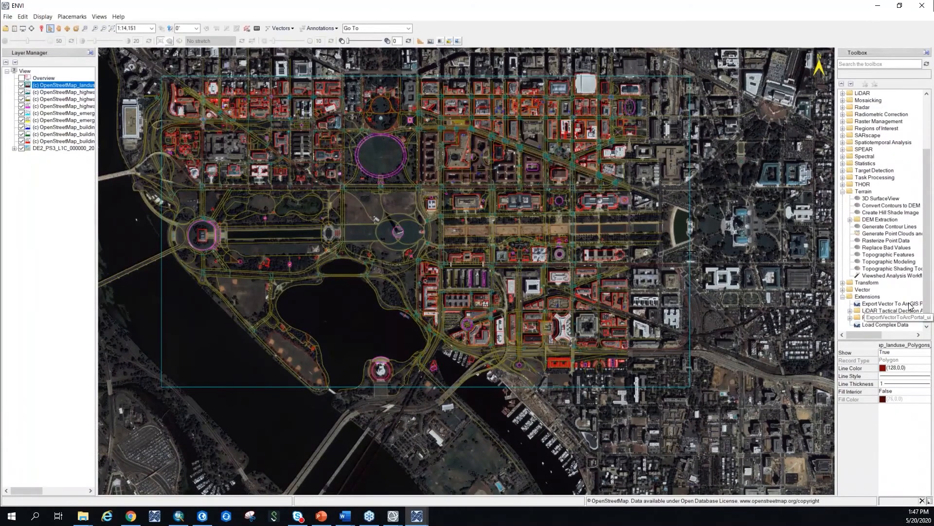
{"action": "double_click", "coordinate": [910, 305]}
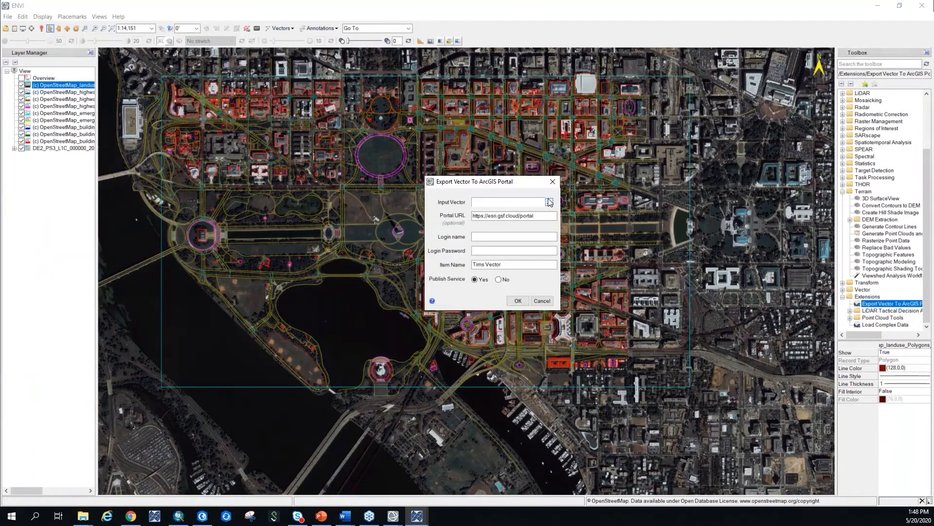
{"action": "left_click", "coordinate": [550, 202]}
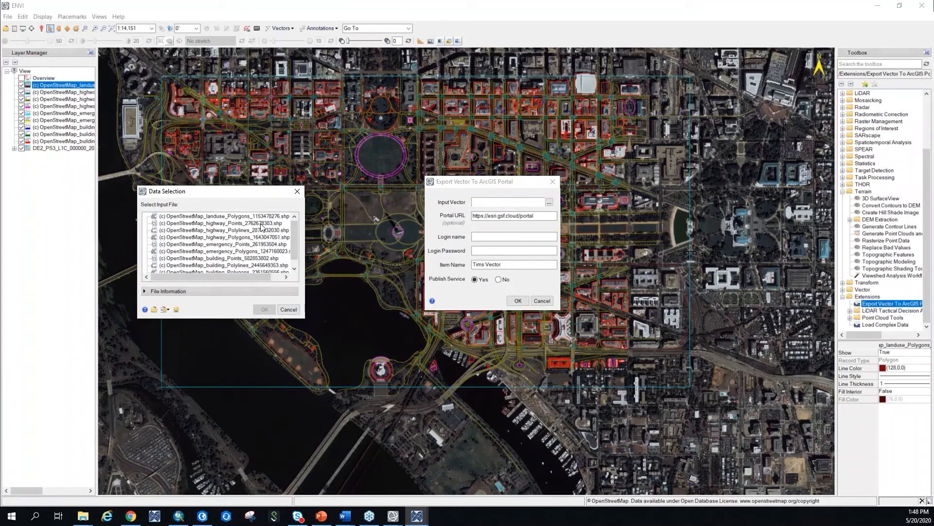
{"action": "left_click", "coordinate": [289, 310]}
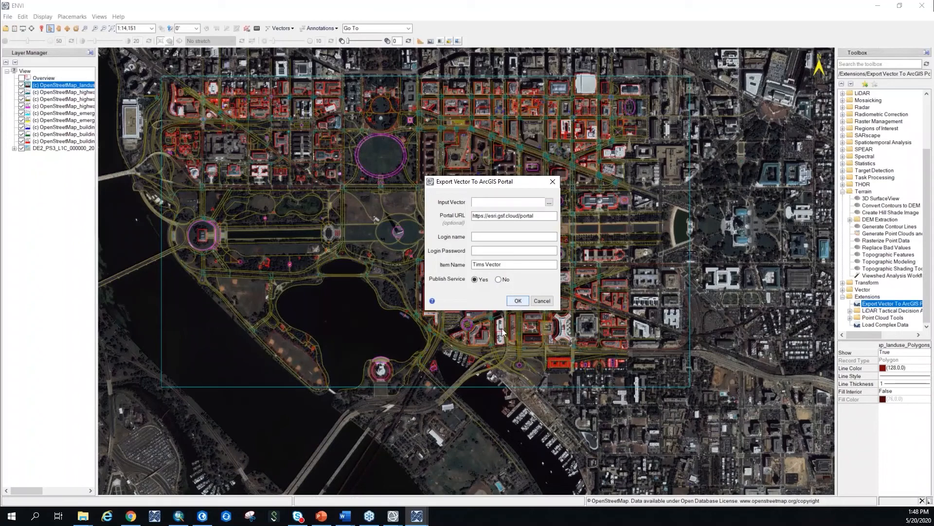
- Switch to Chrome, view the portal's Test Vector hosted feature layer in Scene Viewer, and return to ENVI to close the export dialog
{"action": "left_click", "coordinate": [137, 518]}
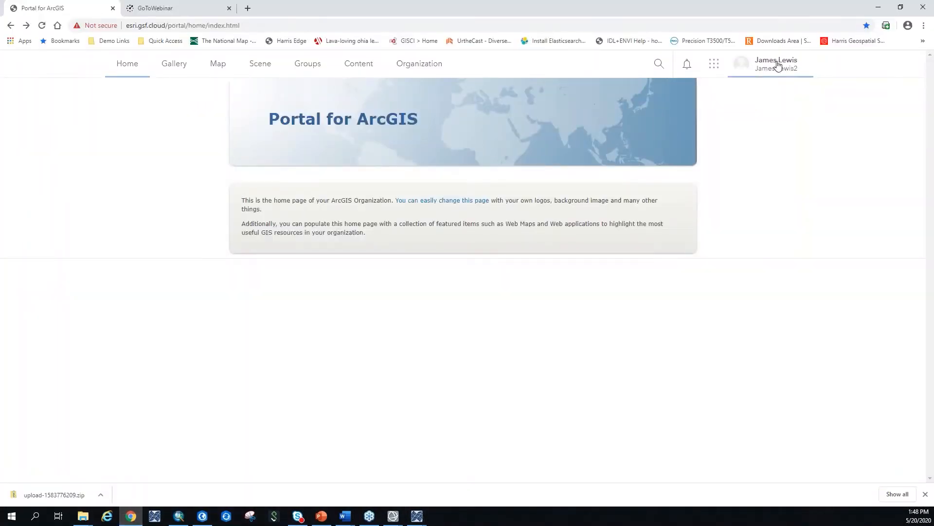
{"action": "left_click", "coordinate": [361, 64]}
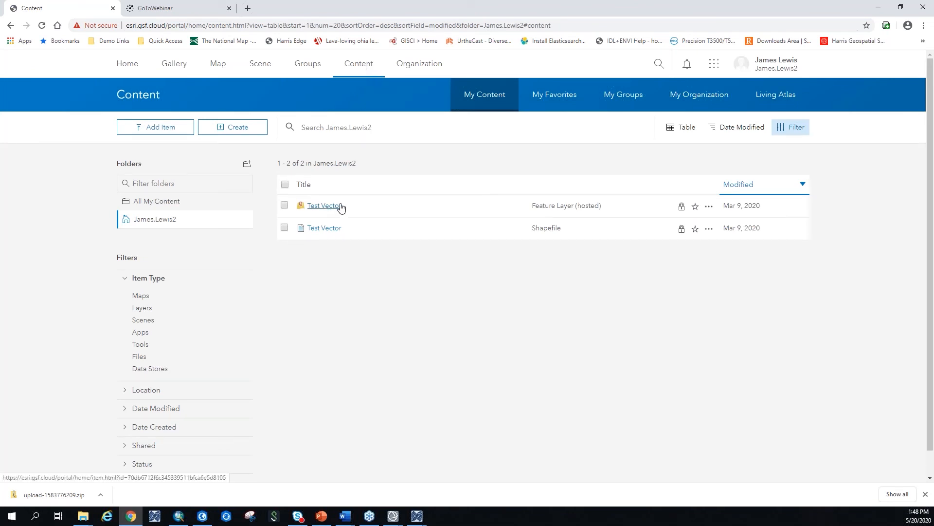
{"action": "left_click", "coordinate": [324, 207]}
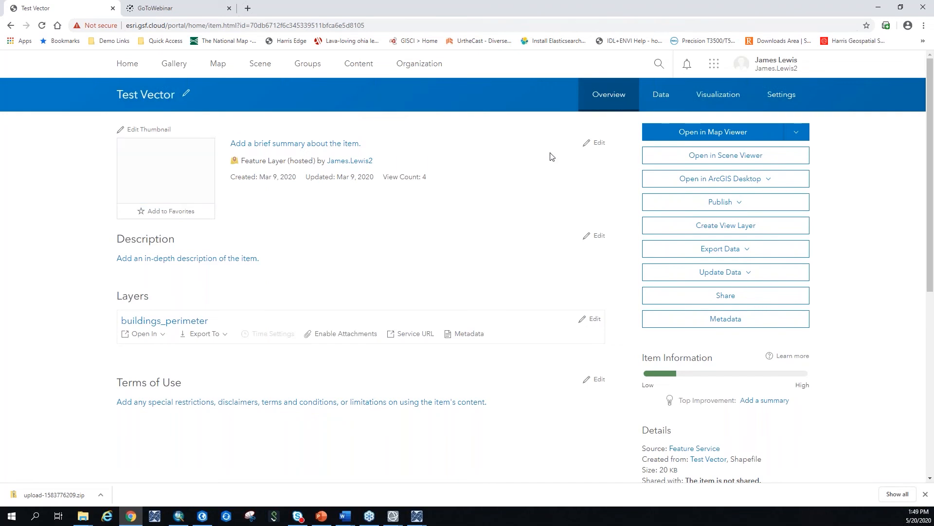
{"action": "left_click", "coordinate": [705, 156]}
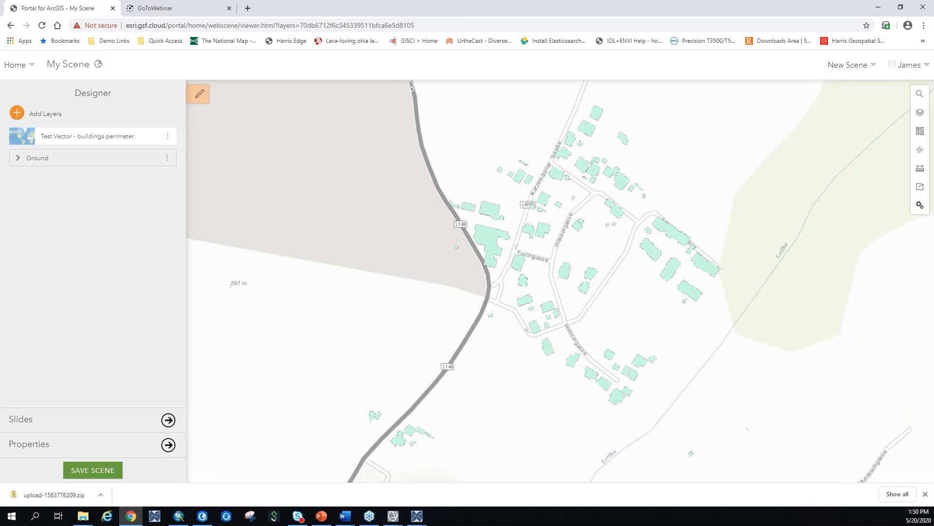
{"action": "left_click", "coordinate": [881, 9]}
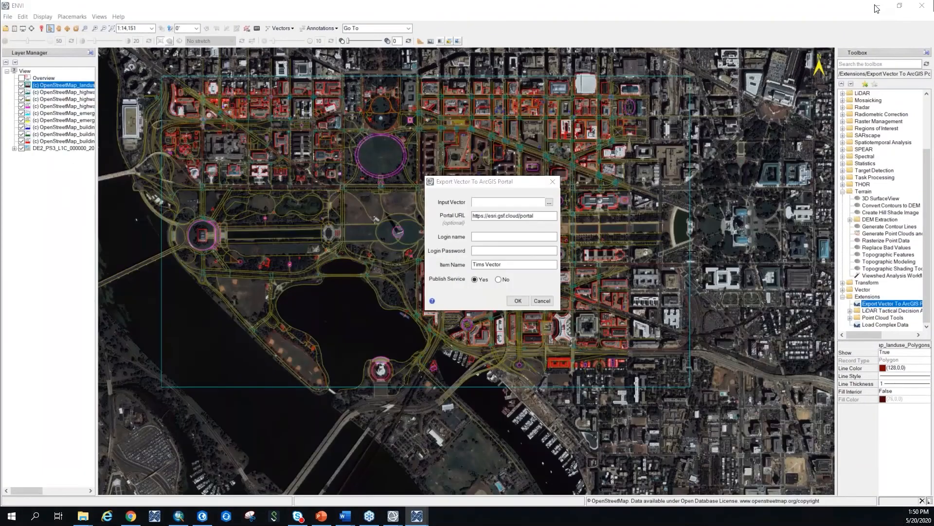
{"action": "left_click", "coordinate": [551, 182]}
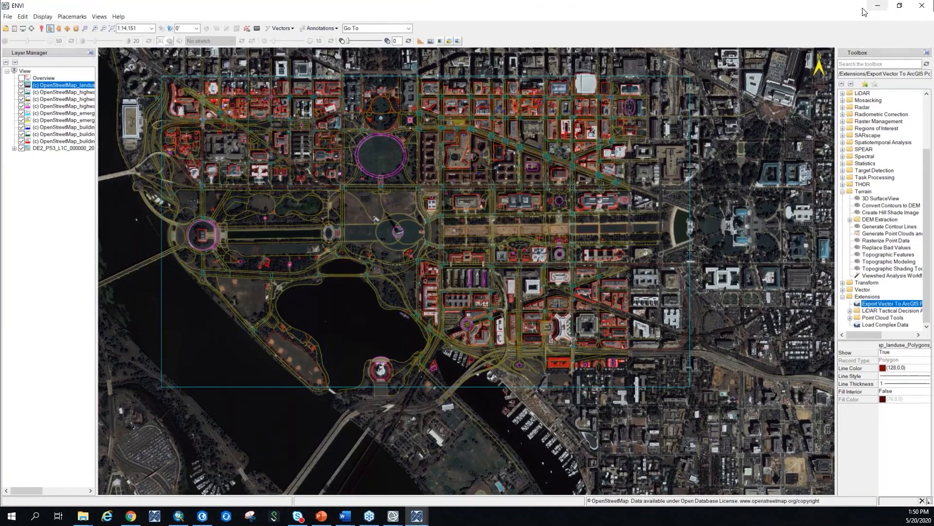
- View the server types that can be added in the Remote Connection Manager, and close it without adding a connection
{"action": "left_click", "coordinate": [8, 17]}
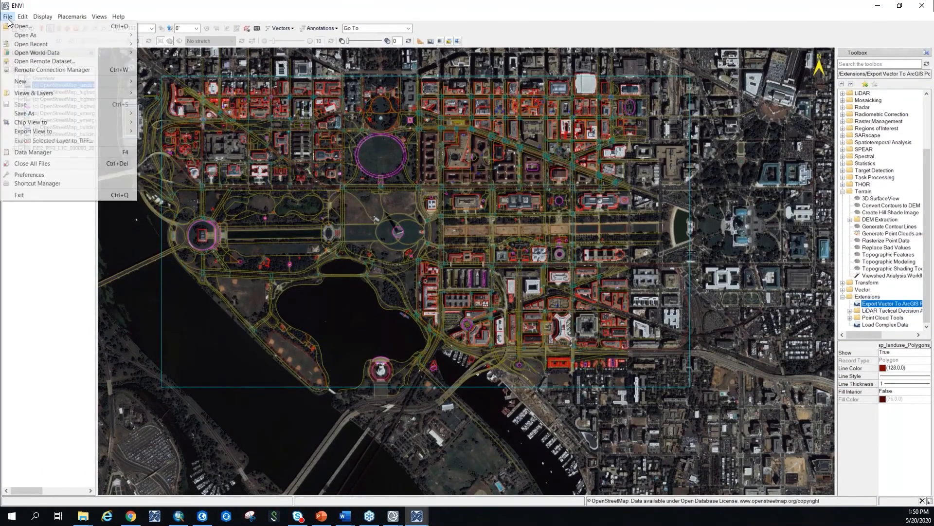
{"action": "mouse_move", "coordinate": [30, 52]}
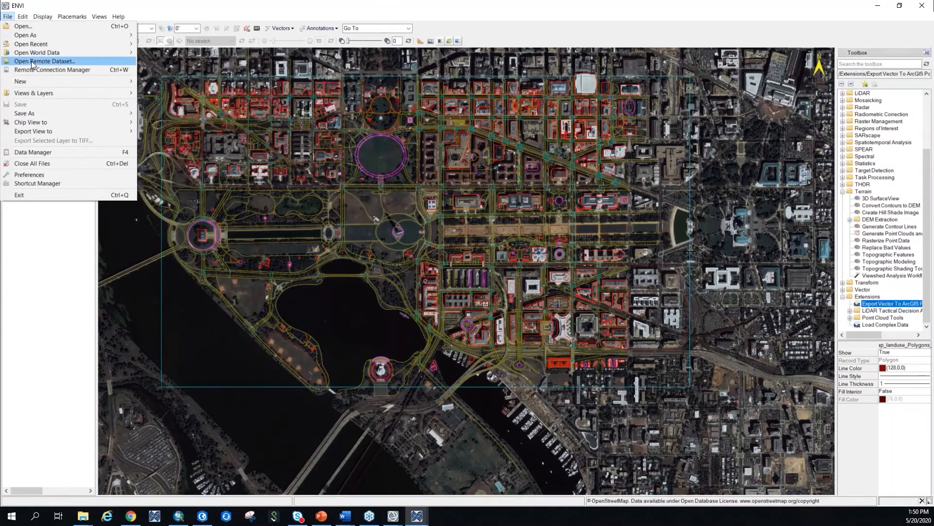
{"action": "left_click", "coordinate": [32, 67]}
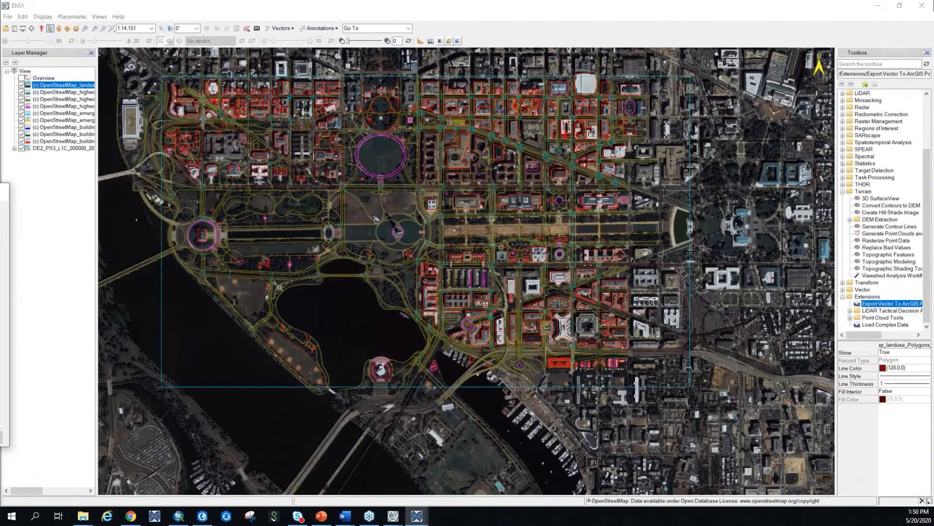
{"action": "left_click", "coordinate": [331, 142]}
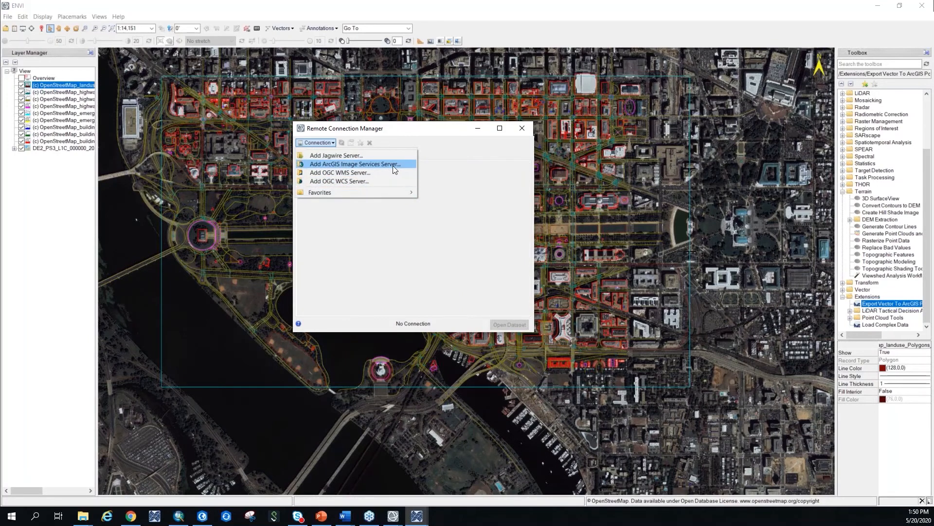
{"action": "left_click", "coordinate": [523, 129]}
{"action": "left_click", "coordinate": [523, 130]}
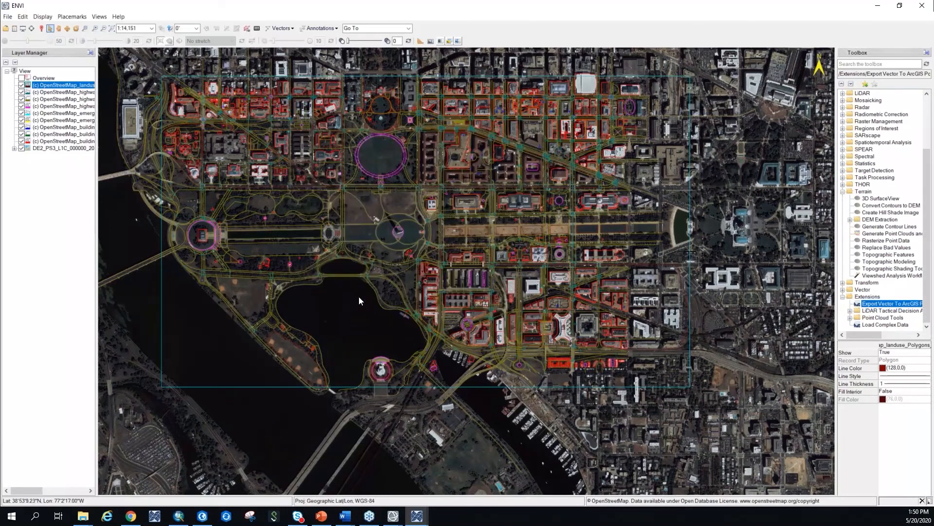
{"action": "scroll", "coordinate": [360, 300], "scroll_direction": "down", "scroll_amount": 2}
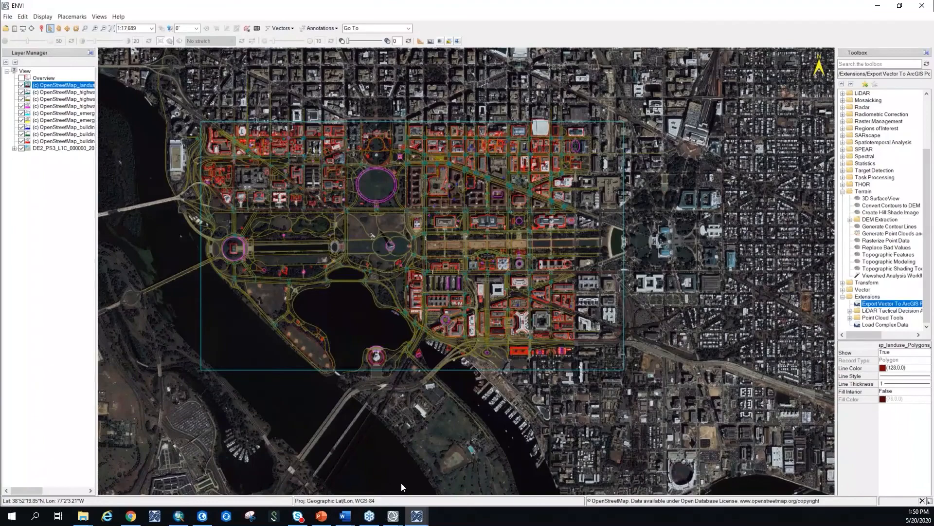
- Switch to ArcGIS Pro, collapse the Data Management Tools toolbox, and expand the ENVI Management Tools toolbox
{"action": "left_click", "coordinate": [203, 517]}
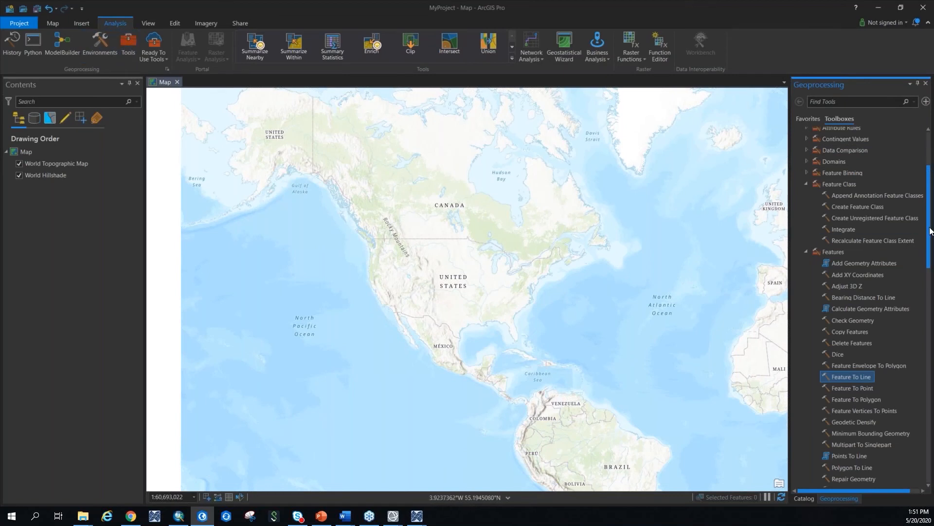
{"action": "left_click_drag", "start_coordinate": [929, 227], "coordinate": [927, 183]}
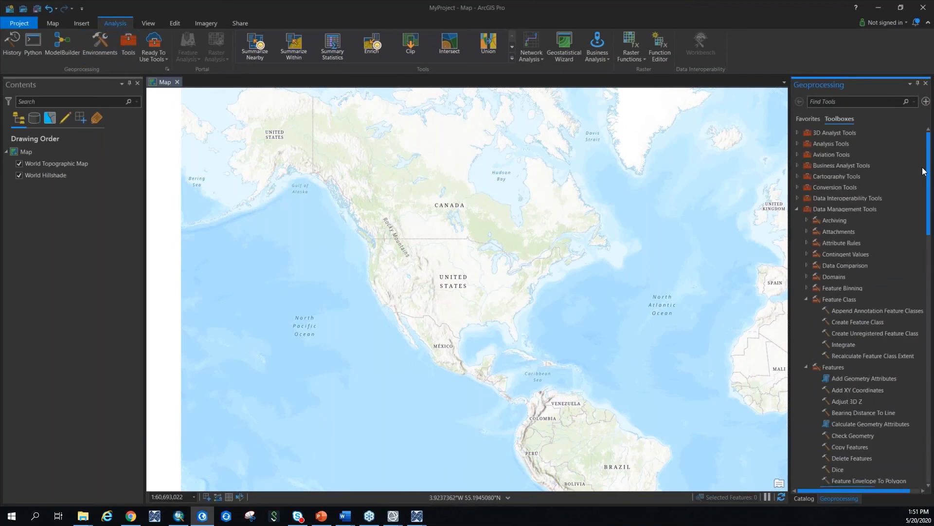
{"action": "left_click", "coordinate": [797, 209]}
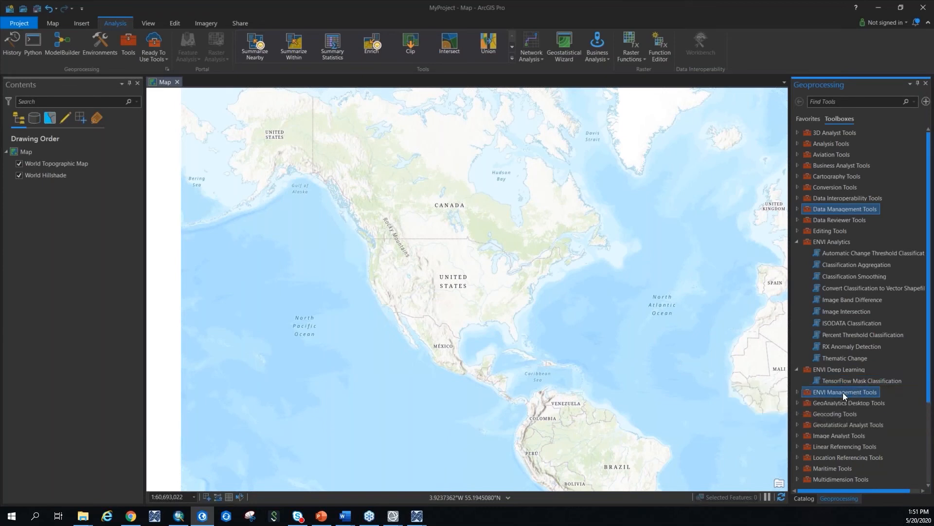
{"action": "left_click", "coordinate": [796, 392]}
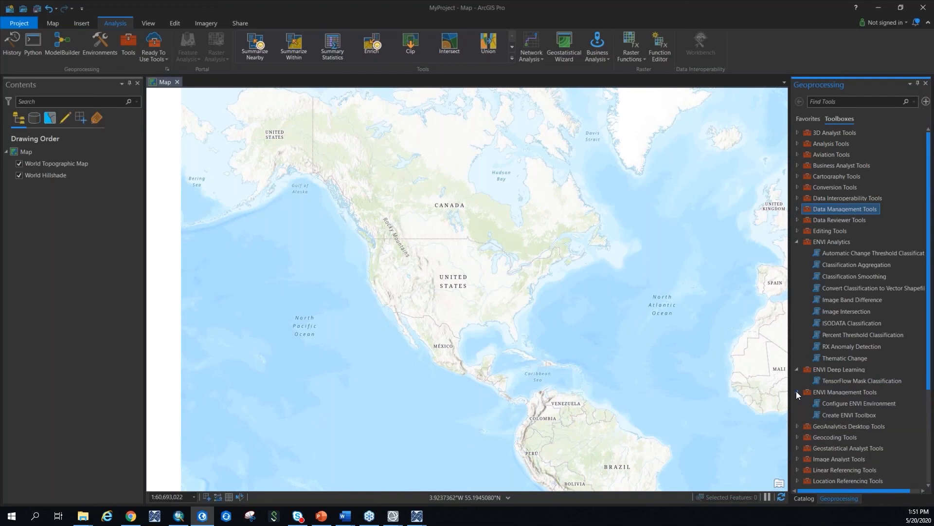
- Review the Configure ENVI Environment parameters without running the tool, and open the Create ENVI Toolbox tool at its task name entry
{"action": "left_click", "coordinate": [868, 404]}
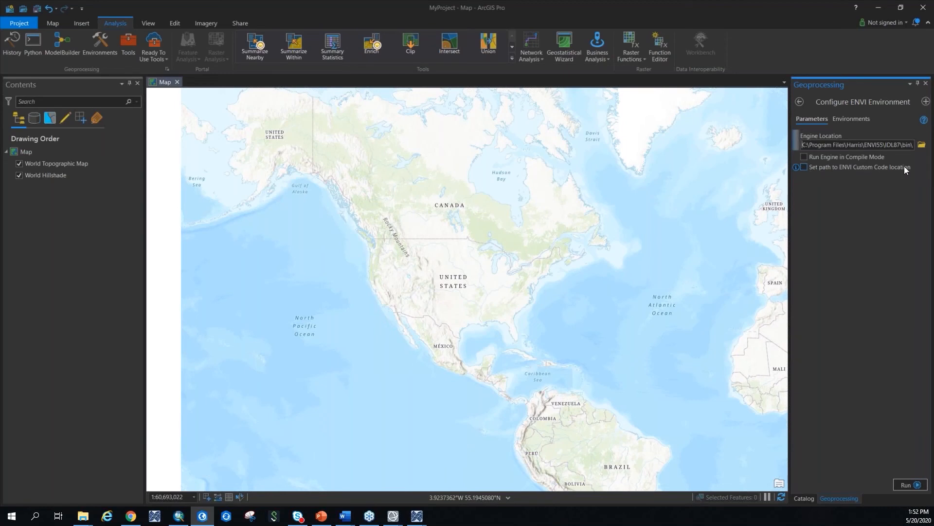
{"action": "left_click", "coordinate": [801, 102]}
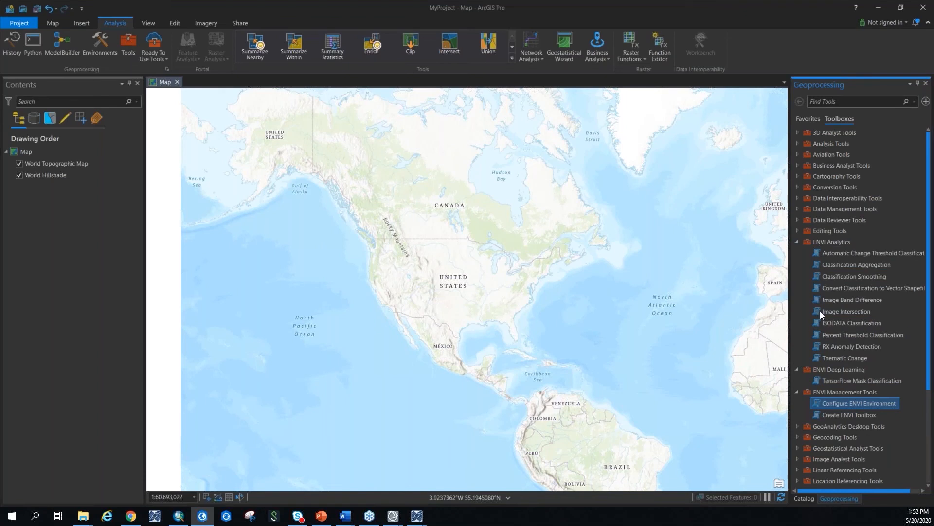
{"action": "left_click", "coordinate": [854, 414]}
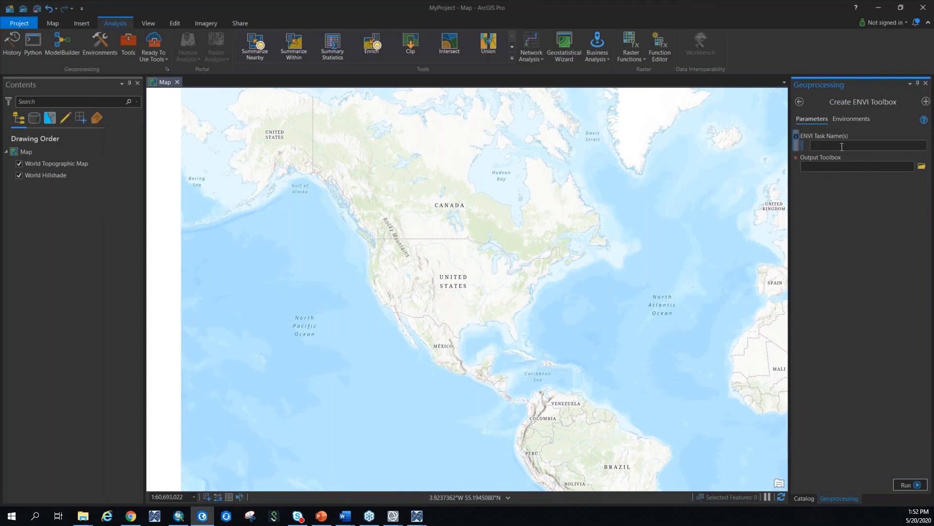
{"action": "left_click", "coordinate": [842, 146]}
- Switch to the IDL console, list the available ENVI task names, and browse back through the list to the QUAC task
{"action": "left_click", "coordinate": [202, 515]}
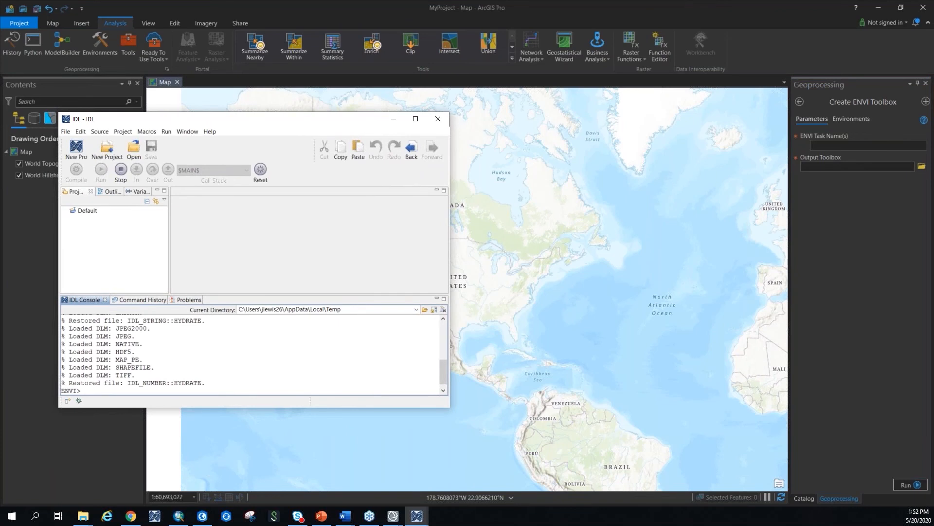
{"action": "type", "text": "e.task"}
{"action": "key", "text": "Return"}
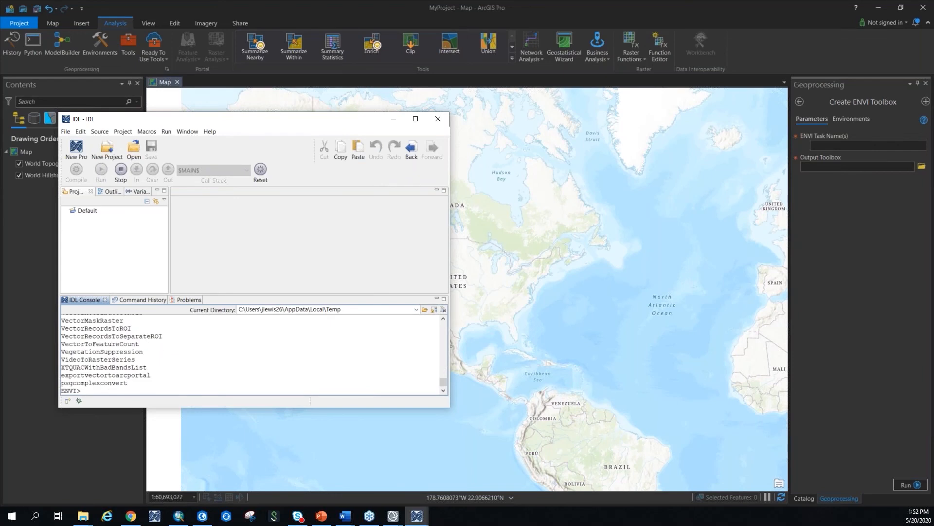
{"action": "scroll", "coordinate": [106, 383], "scroll_direction": "up", "scroll_amount": 6}
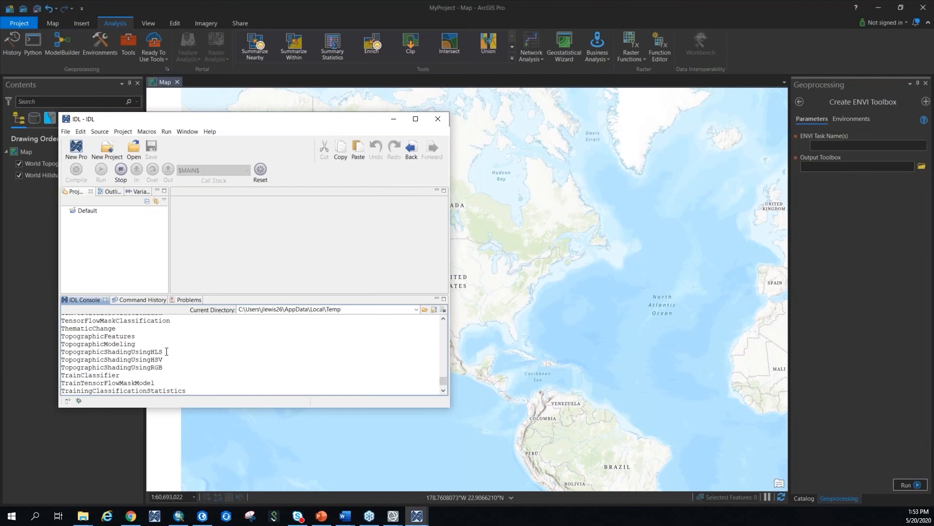
{"action": "scroll", "coordinate": [167, 351], "scroll_direction": "up", "scroll_amount": 6}
{"action": "scroll", "coordinate": [127, 368], "scroll_direction": "up", "scroll_amount": 10}
{"action": "scroll", "coordinate": [126, 368], "scroll_direction": "up", "scroll_amount": 8}
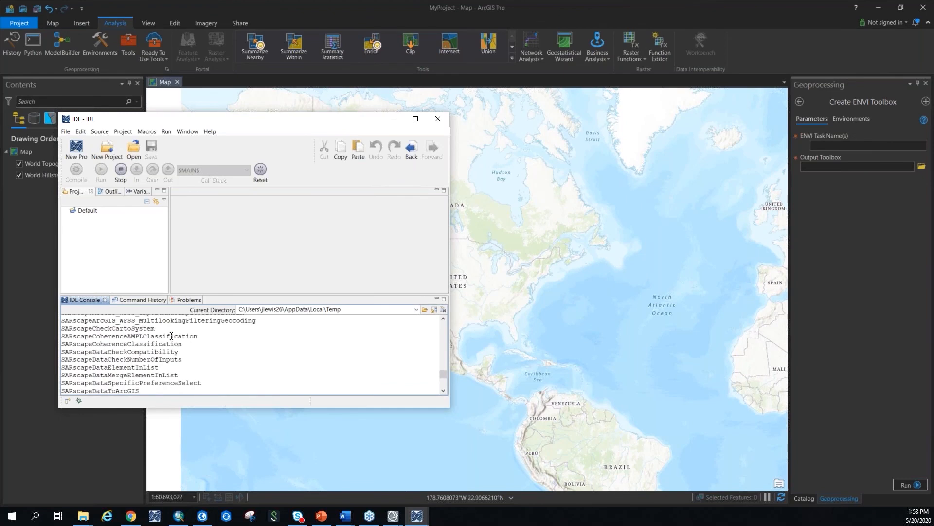
{"action": "scroll", "coordinate": [159, 362], "scroll_direction": "up", "scroll_amount": 8}
{"action": "scroll", "coordinate": [159, 363], "scroll_direction": "up", "scroll_amount": 8}
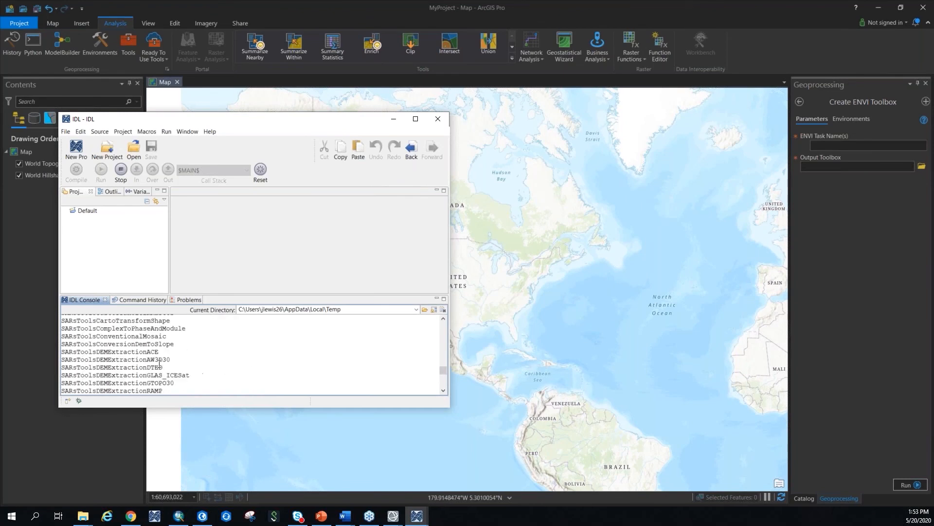
{"action": "scroll", "coordinate": [159, 363], "scroll_direction": "up", "scroll_amount": 8}
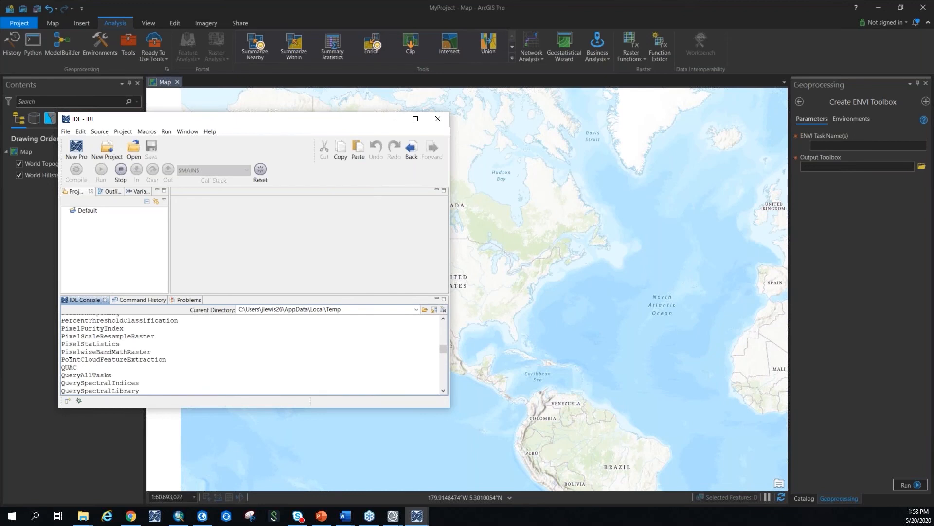
- Copy the QUAC task name from the IDL console into the ENVI task names of the Create ENVI Toolbox tool in ArcGIS Pro
{"action": "left_click_drag", "start_coordinate": [79, 368], "coordinate": [56, 367]}
{"action": "right_click", "coordinate": [69, 370]}
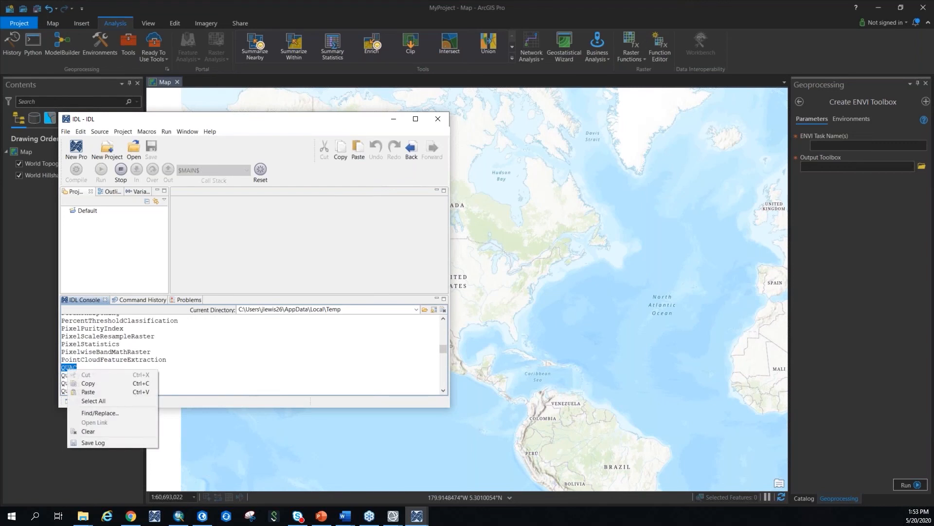
{"action": "left_click", "coordinate": [87, 383]}
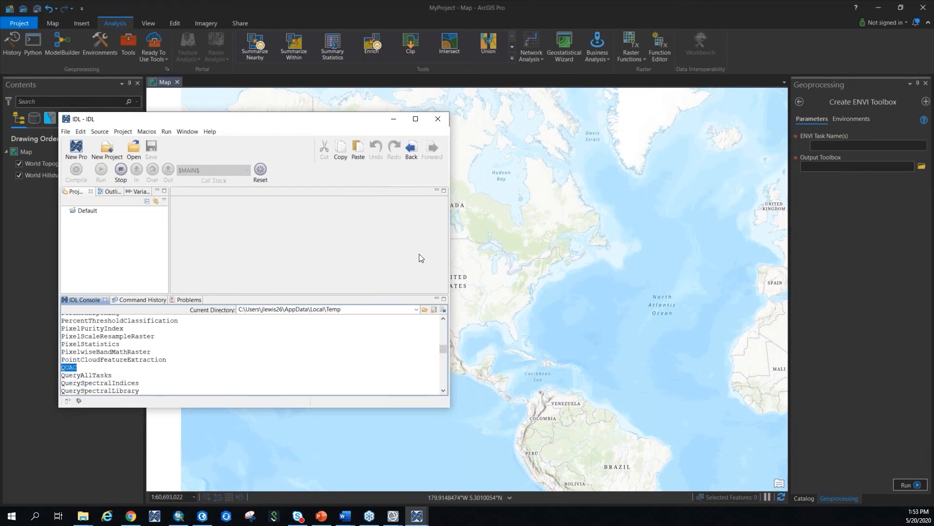
{"action": "left_click", "coordinate": [840, 149]}
{"action": "right_click", "coordinate": [843, 147]}
{"action": "left_click", "coordinate": [861, 173]}
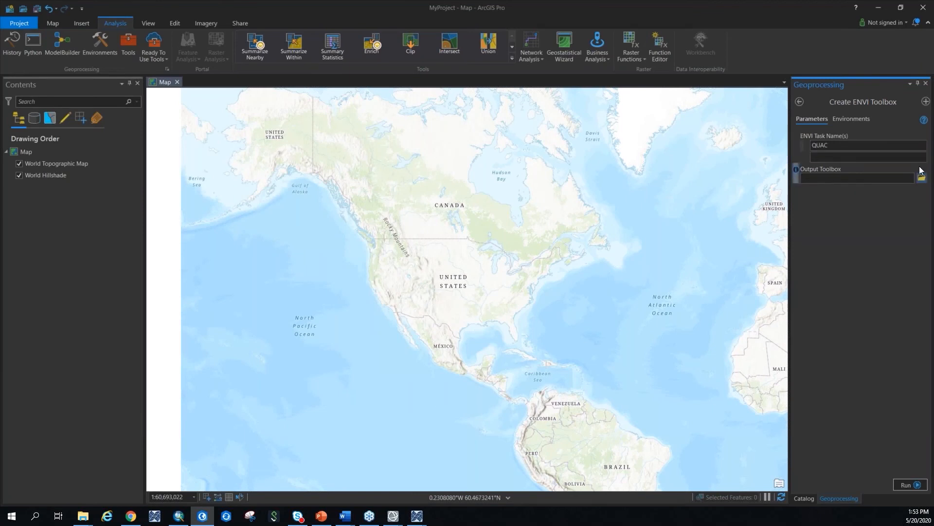
- Browse the computer for an output toolbox location, and cancel without choosing one
{"action": "left_click", "coordinate": [922, 178]}
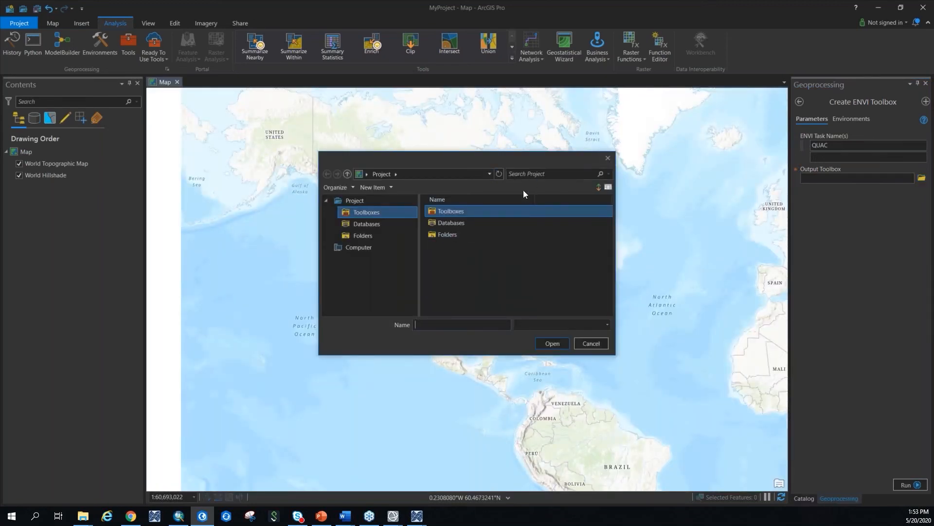
{"action": "left_click", "coordinate": [346, 248]}
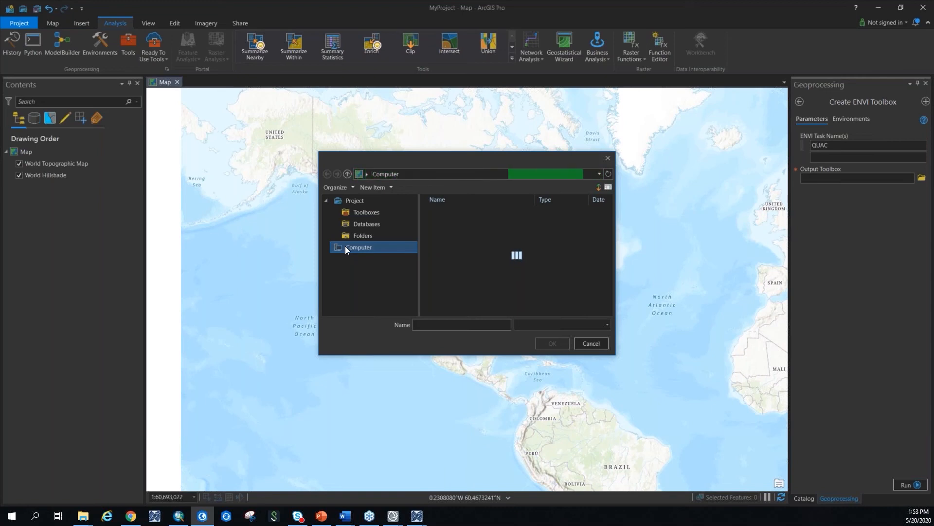
{"action": "left_click", "coordinate": [604, 345]}
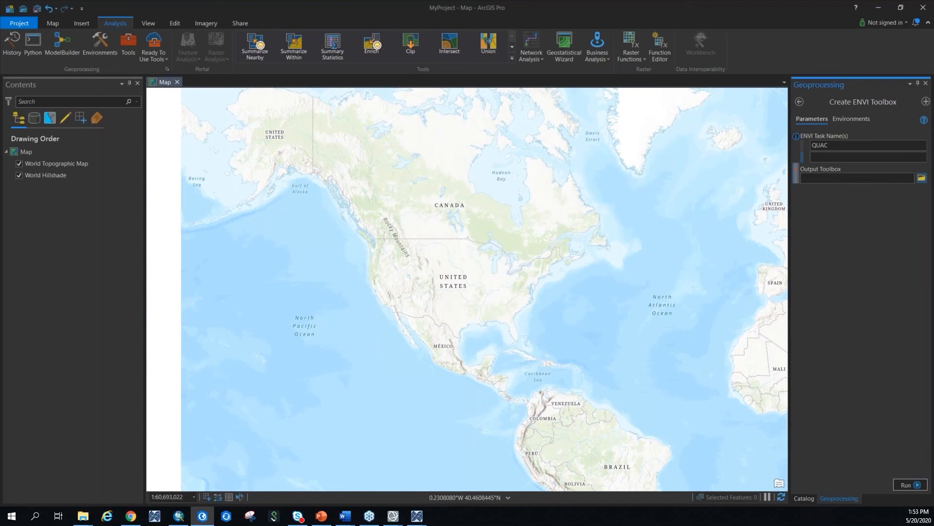
- Return to the toolbox list without running Create ENVI Toolbox, and view the options for inserting a toolbox into the project
{"action": "left_click", "coordinate": [800, 101]}
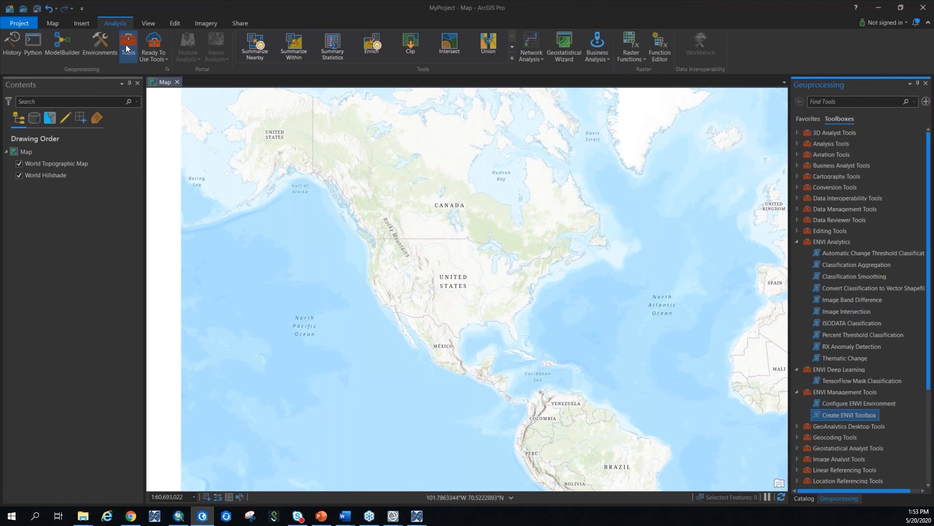
{"action": "left_click", "coordinate": [82, 24]}
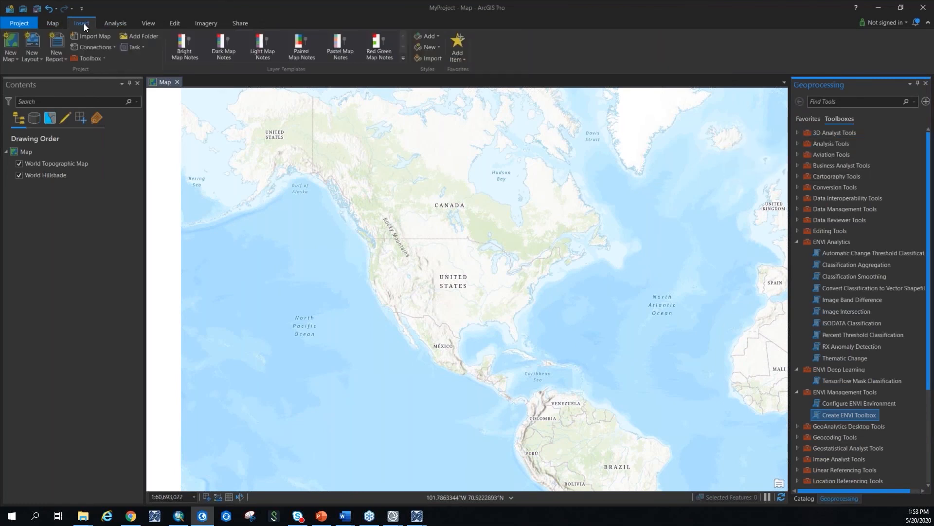
{"action": "left_click", "coordinate": [91, 61]}
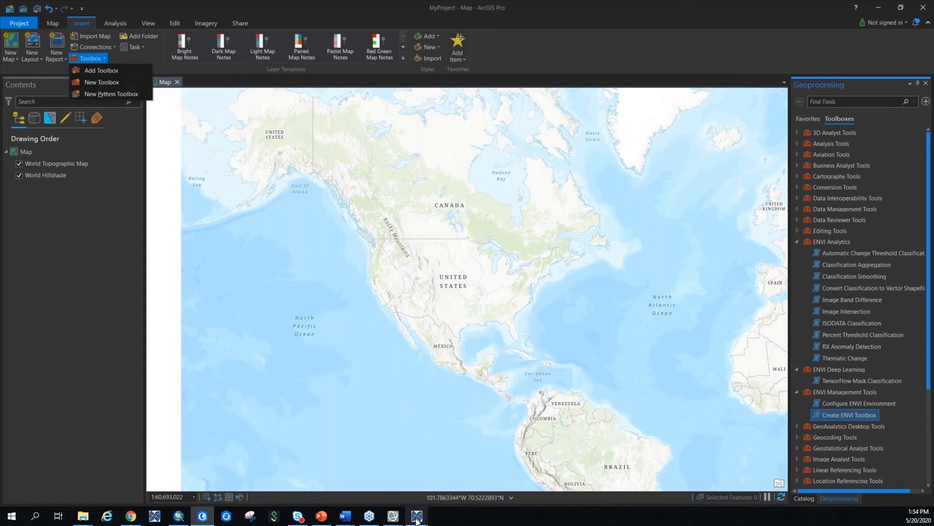
- Switch to ENVI by minimizing the ArcGIS Pro and IDL windows, and open the ENVI Modeler
{"action": "left_click", "coordinate": [394, 517]}
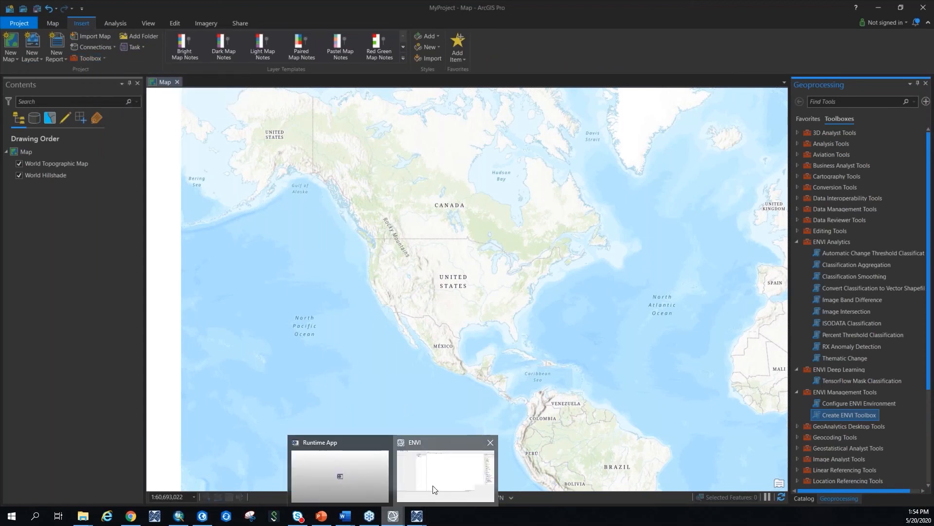
{"action": "left_click", "coordinate": [328, 482]}
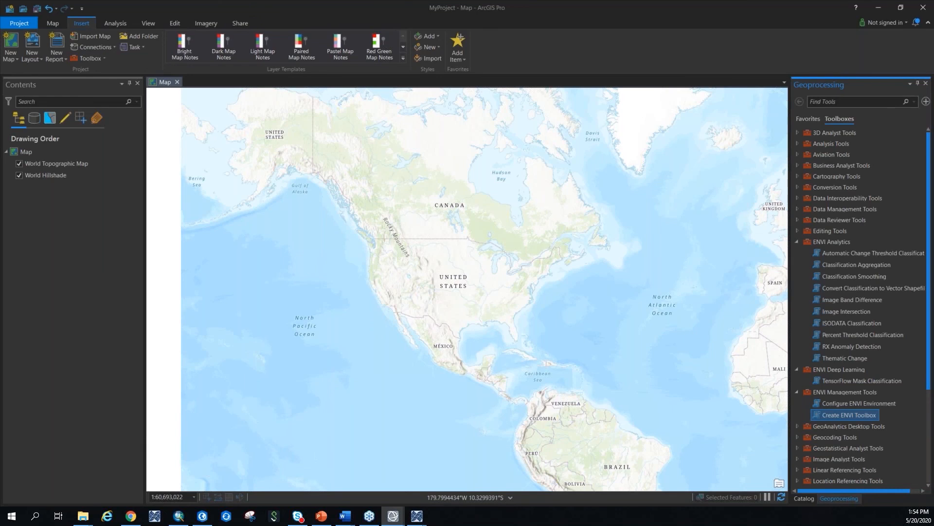
{"action": "key", "text": "super+d"}
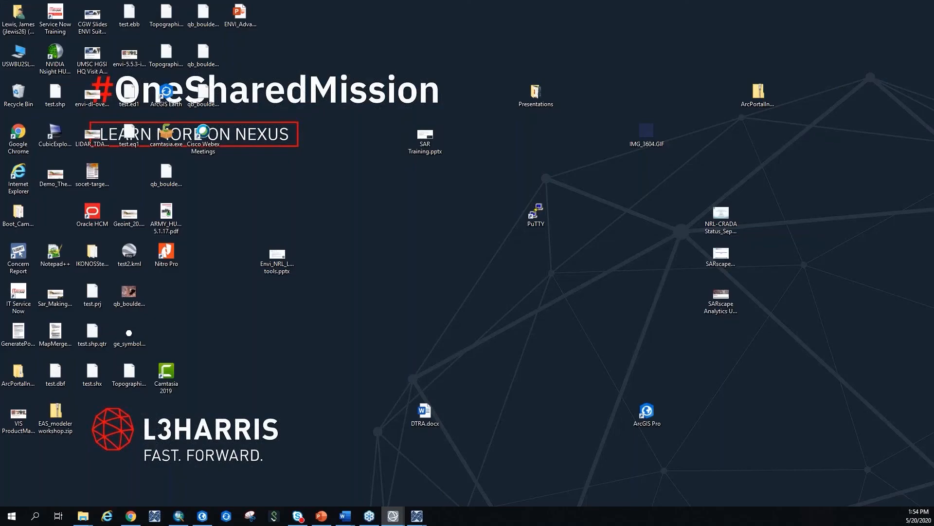
{"action": "key", "text": "super+d"}
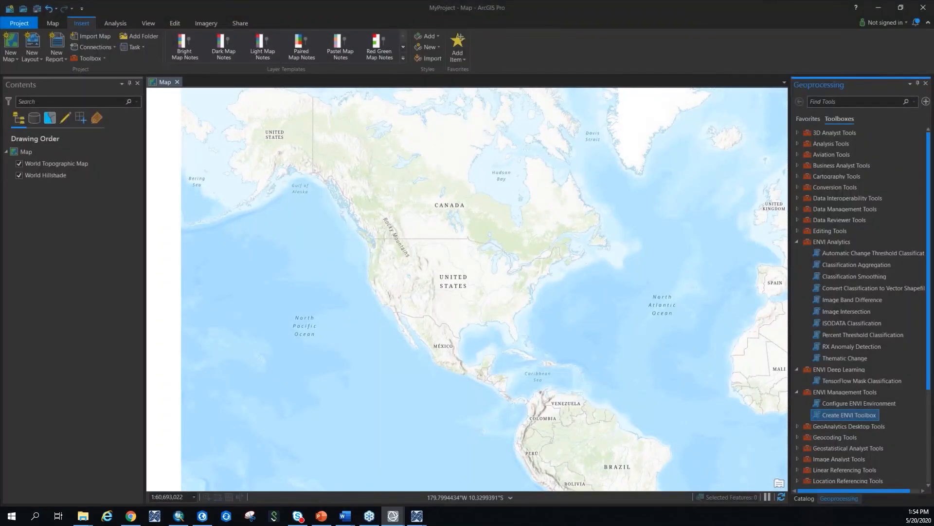
{"action": "left_click", "coordinate": [875, 10]}
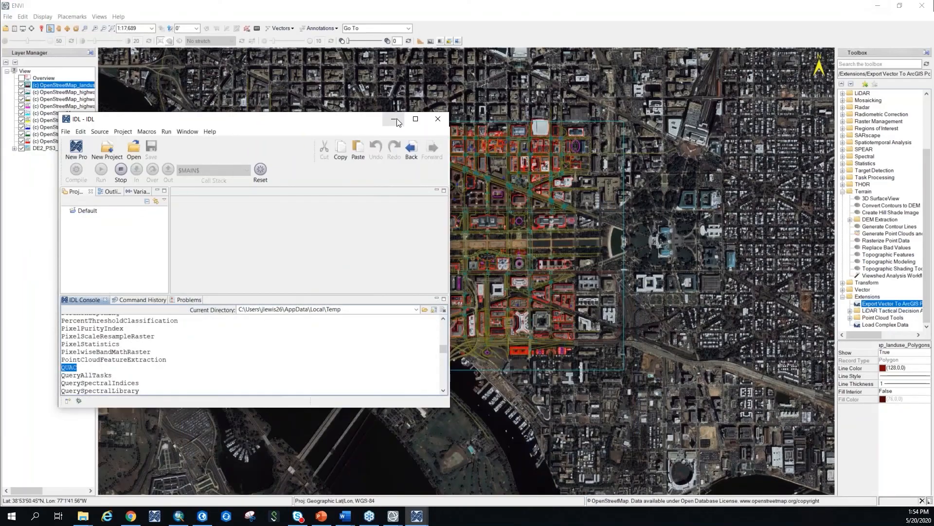
{"action": "left_click", "coordinate": [394, 120]}
{"action": "left_click", "coordinate": [43, 17]}
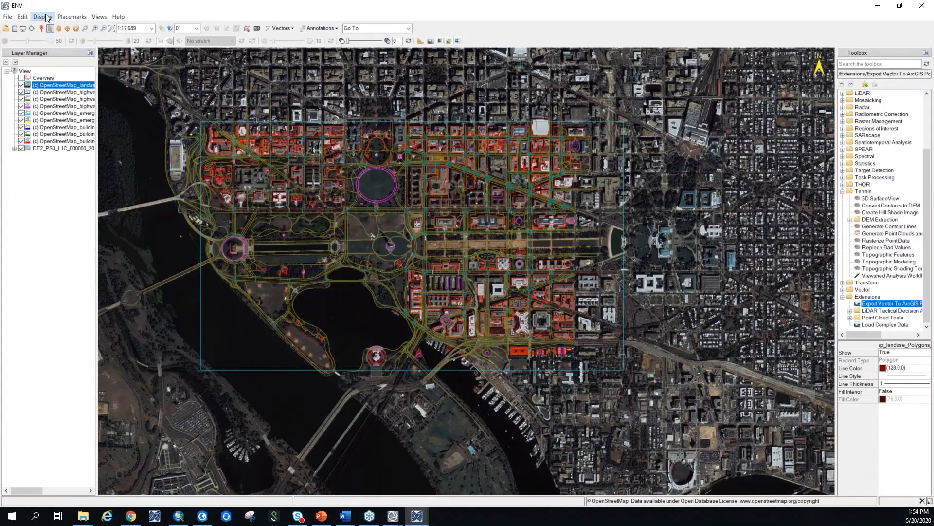
{"action": "left_click", "coordinate": [72, 94]}
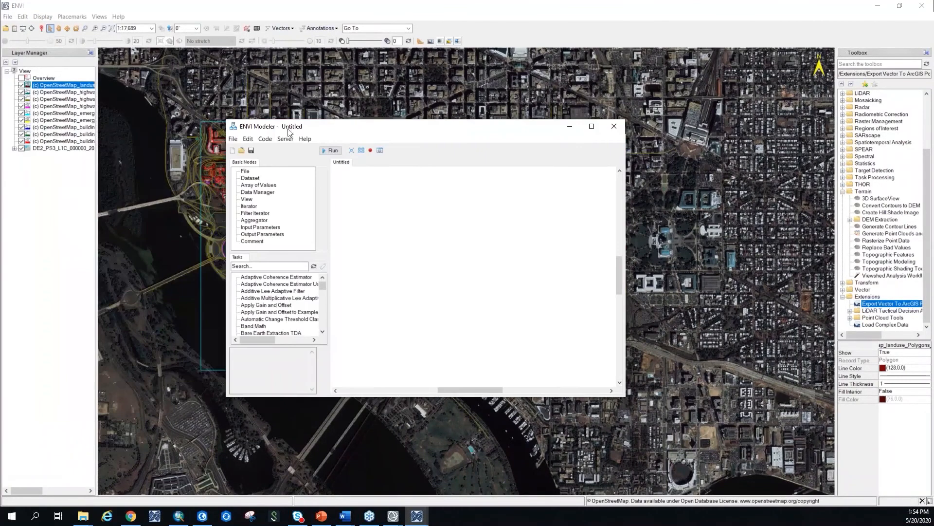
- Try to open Denver_BYO.zip as a model from the EAS_modeler workshop folder on the Desktop, with all file types shown
{"action": "left_click", "coordinate": [234, 140]}
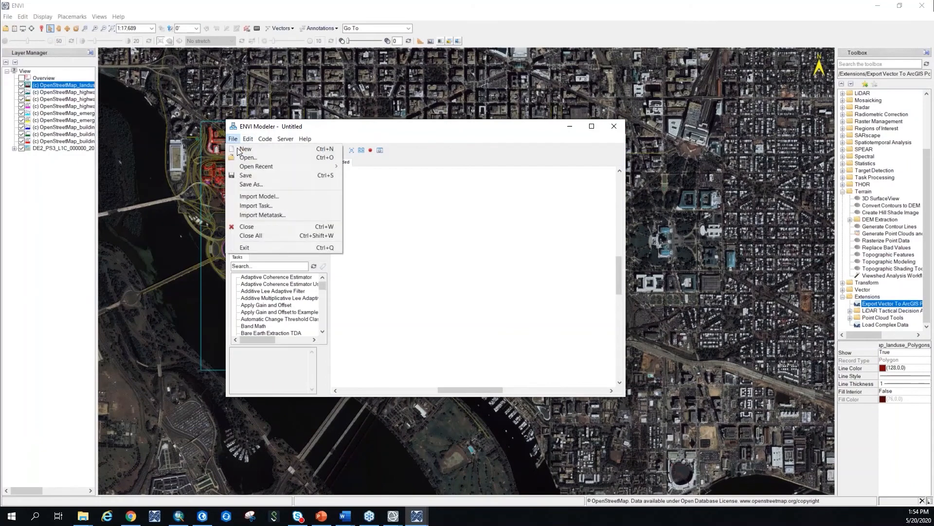
{"action": "left_click", "coordinate": [245, 157]}
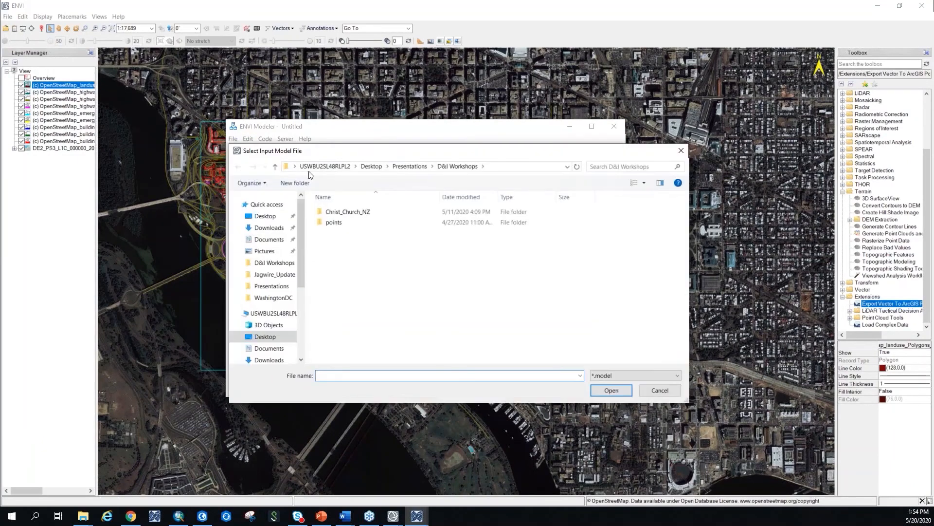
{"action": "left_click", "coordinate": [366, 168]}
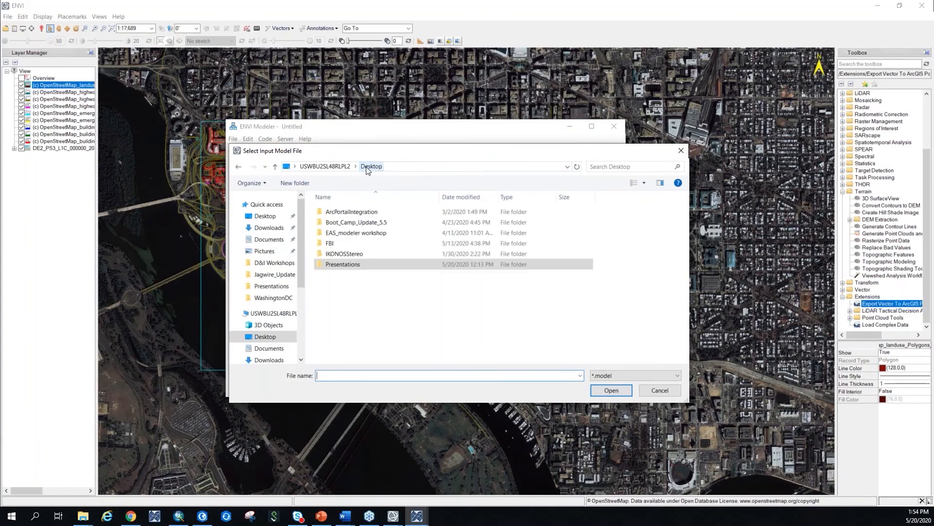
{"action": "double_click", "coordinate": [361, 240]}
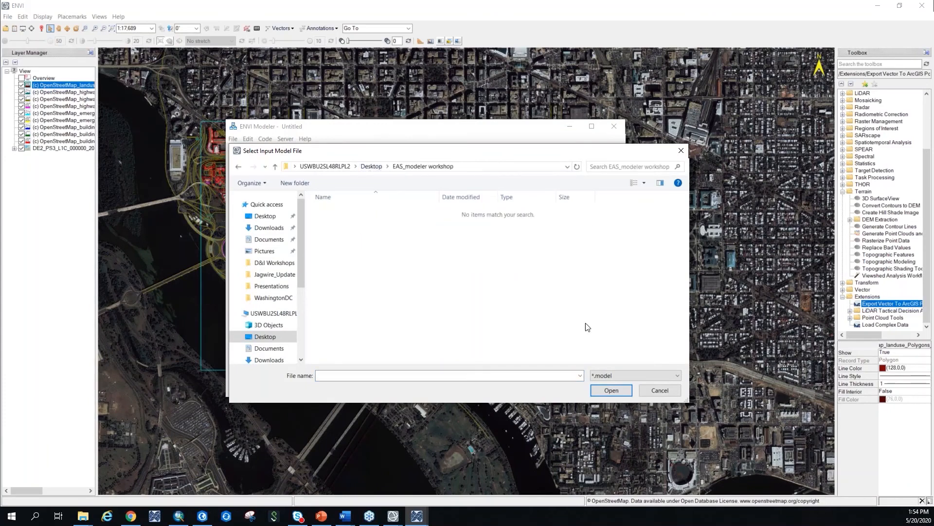
{"action": "left_click", "coordinate": [641, 376]}
{"action": "left_click", "coordinate": [628, 396]}
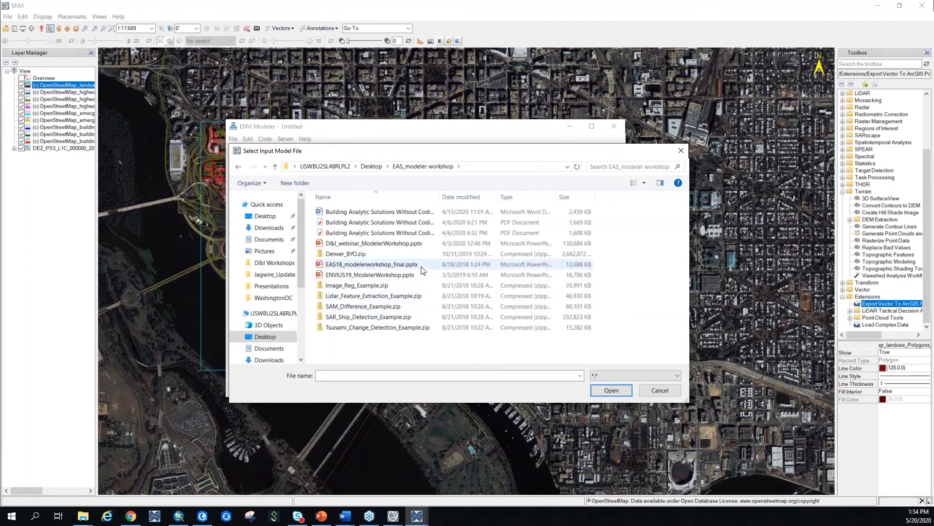
{"action": "double_click", "coordinate": [379, 256]}
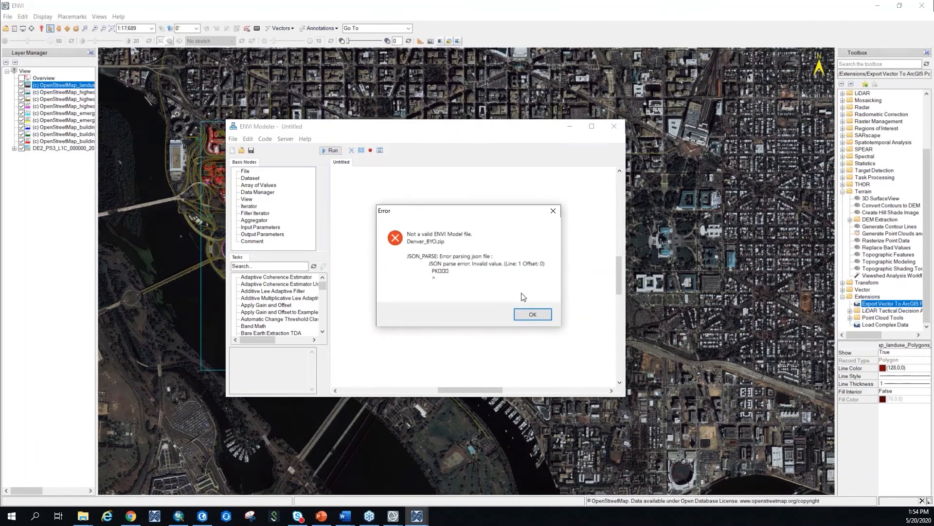
{"action": "left_click", "coordinate": [532, 315]}
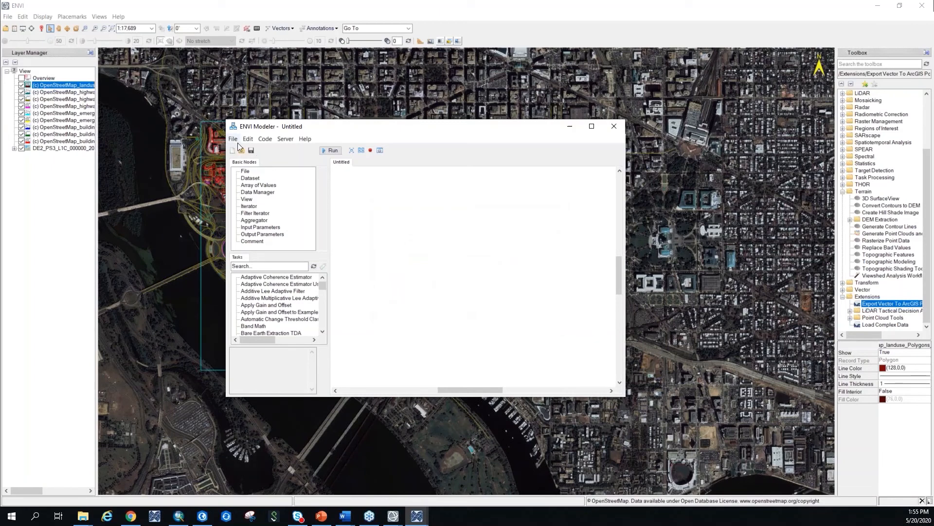
- Add a raster File node without files and an Adaptive Coherence Estimator task to the model, and connect the node to the task
{"action": "left_click", "coordinate": [247, 173]}
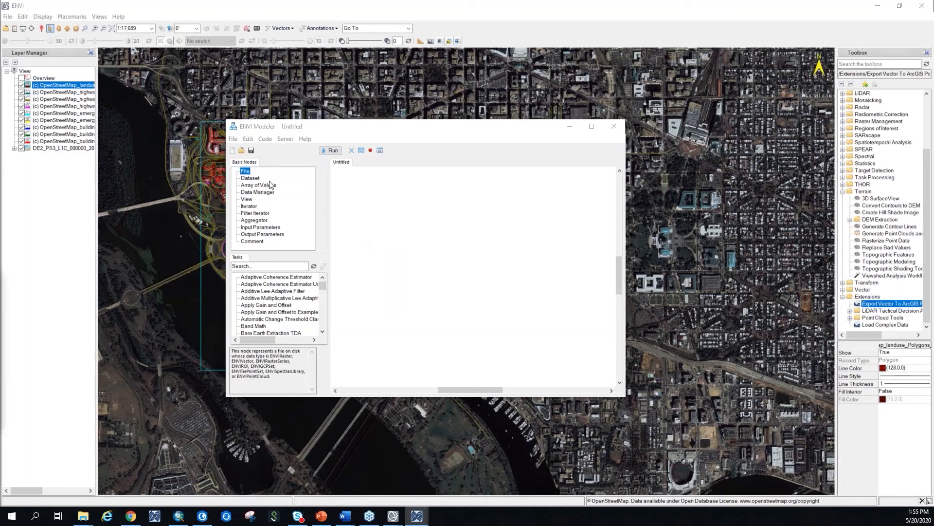
{"action": "left_click_drag", "start_coordinate": [1, 282], "coordinate": [380, 175]}
{"action": "left_click", "coordinate": [392, 190]}
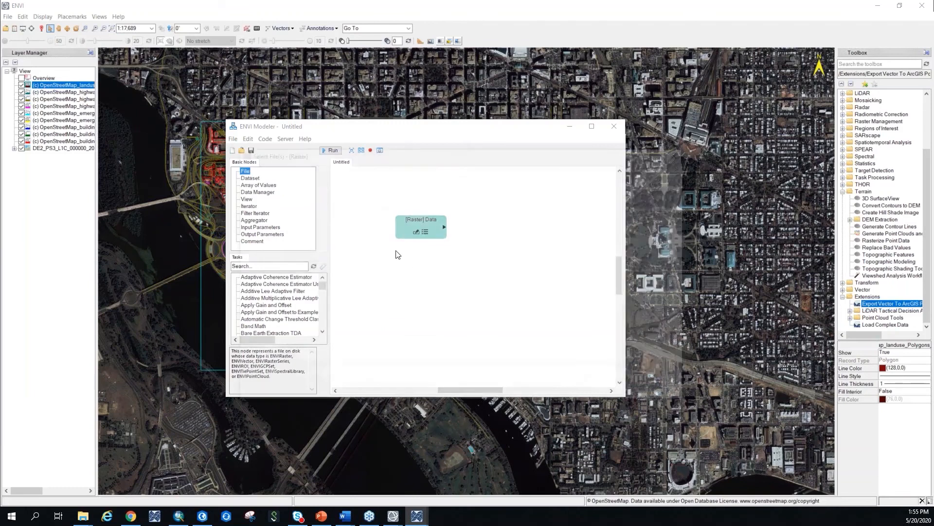
{"action": "left_click", "coordinate": [681, 151]}
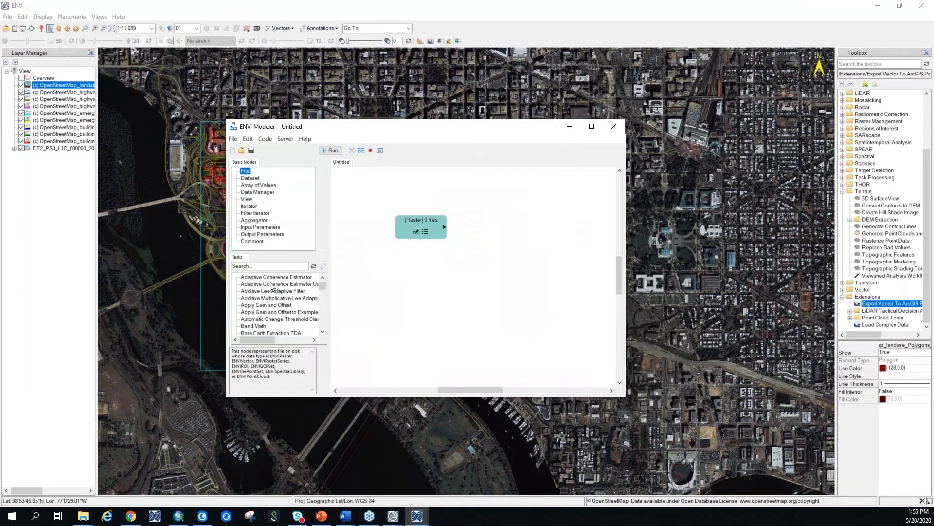
{"action": "left_click_drag", "start_coordinate": [265, 281], "coordinate": [506, 266]}
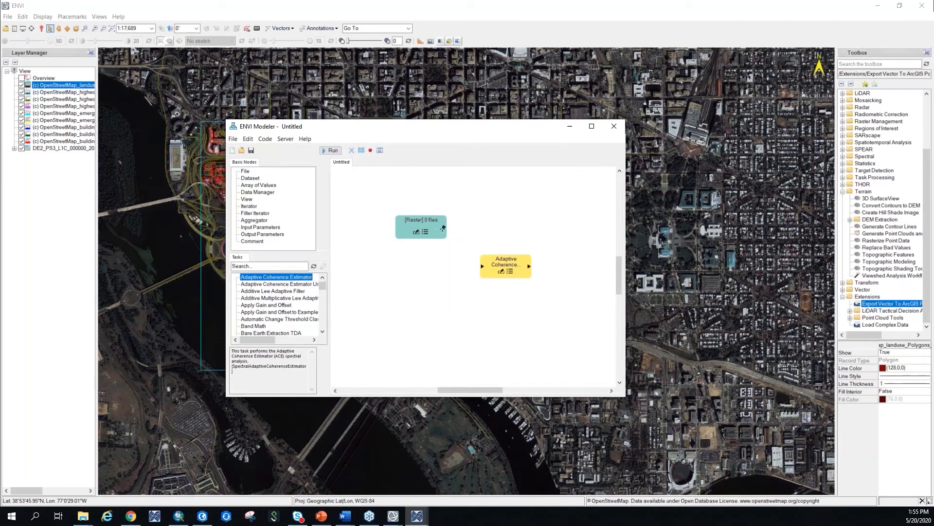
{"action": "left_click_drag", "start_coordinate": [444, 228], "coordinate": [489, 268]}
- Generate a metatask from the model, continuing past the validation warnings
{"action": "left_click", "coordinate": [263, 138]}
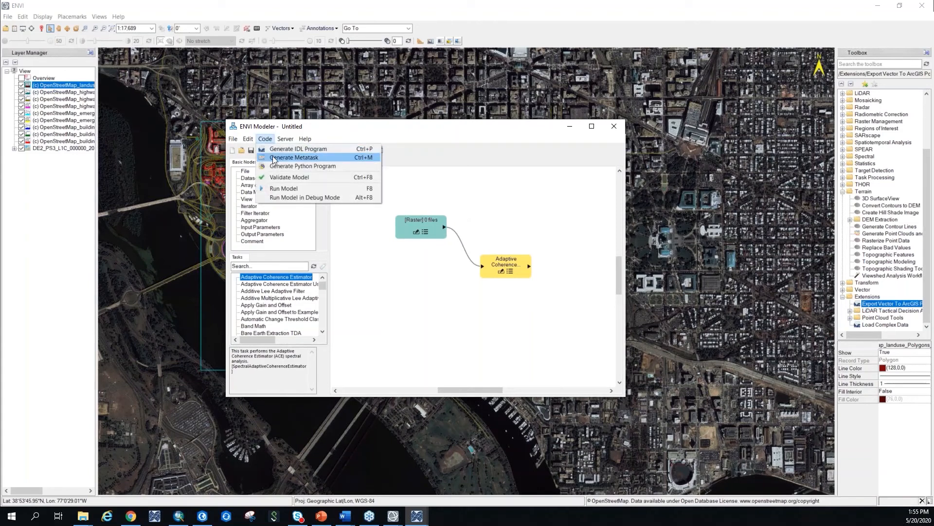
{"action": "left_click", "coordinate": [273, 158]}
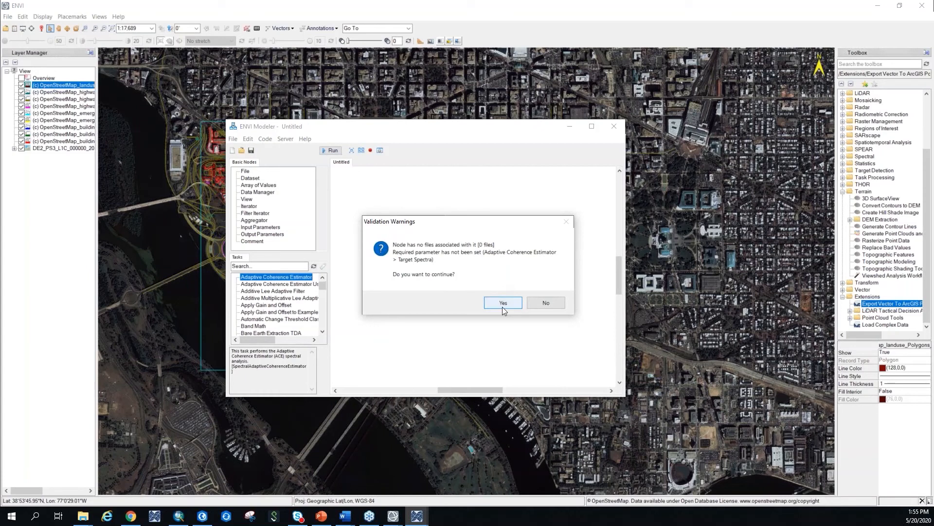
{"action": "left_click", "coordinate": [503, 306]}
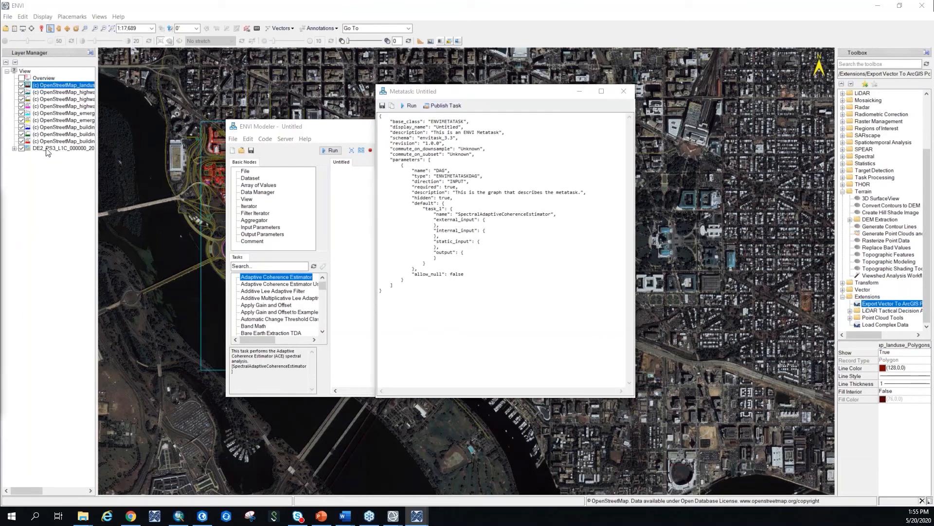
- View the metatask's publishing options, including the ArcMap and ArcGIS Pro targets, and switch back to ArcGIS Pro
{"action": "left_click", "coordinate": [443, 105]}
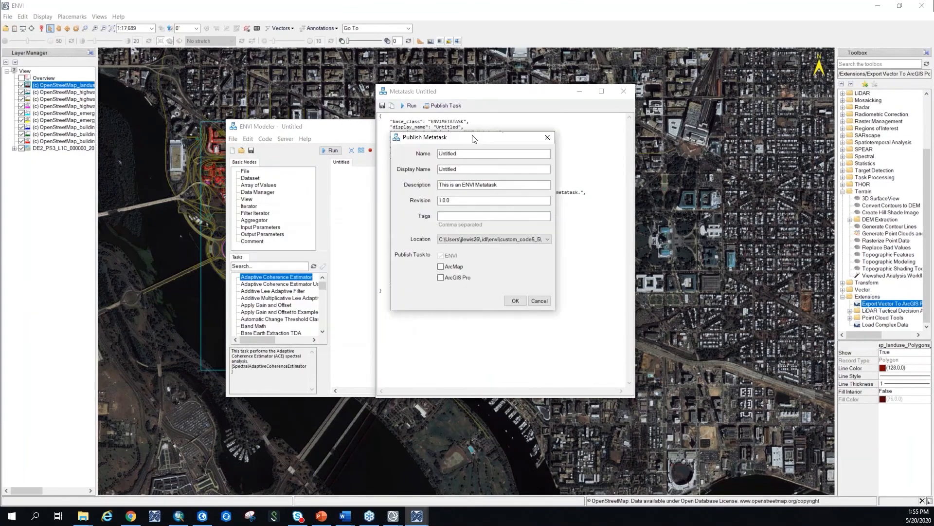
{"action": "left_click_drag", "start_coordinate": [453, 100], "coordinate": [545, 165]}
{"action": "left_click", "coordinate": [564, 175]}
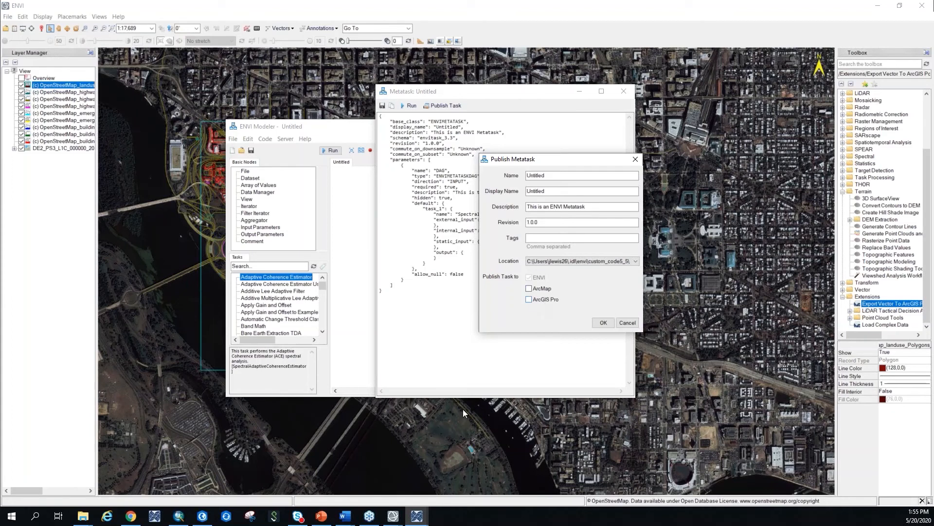
{"action": "mouse_move", "coordinate": [210, 520]}
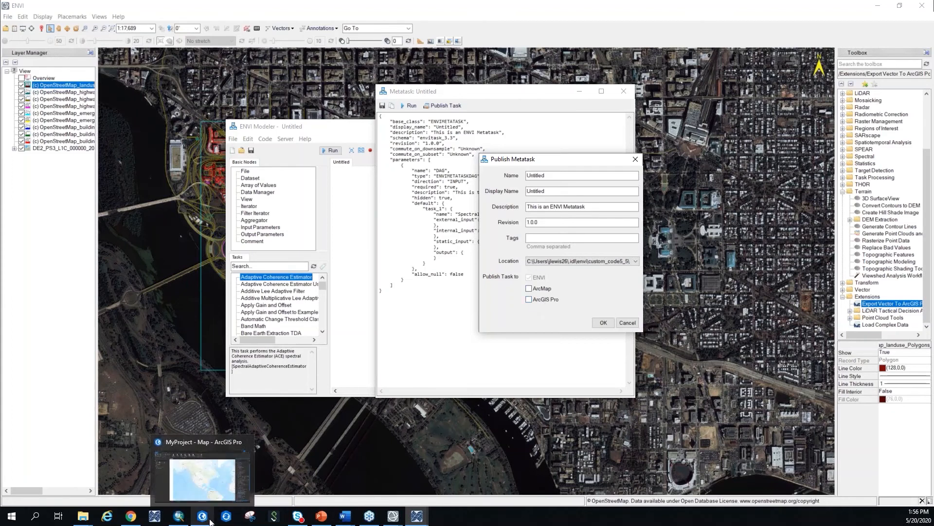
{"action": "left_click", "coordinate": [213, 484]}
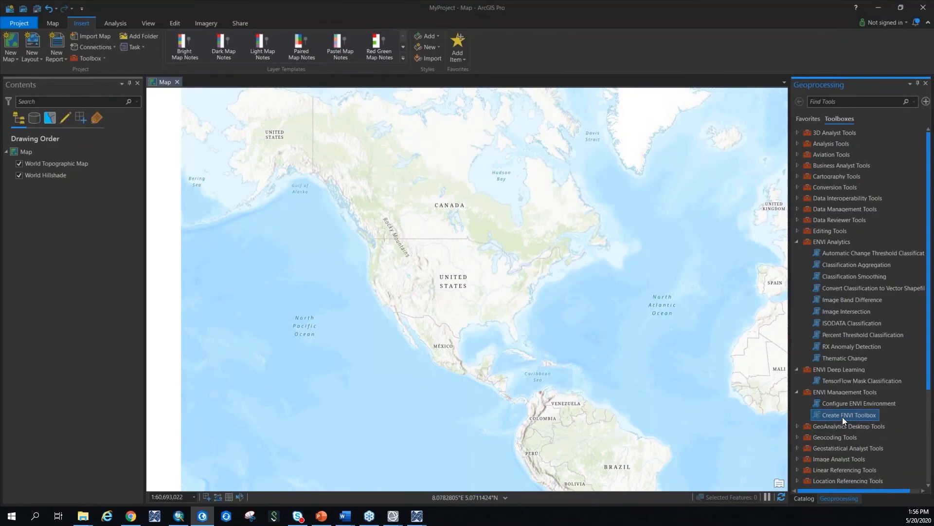